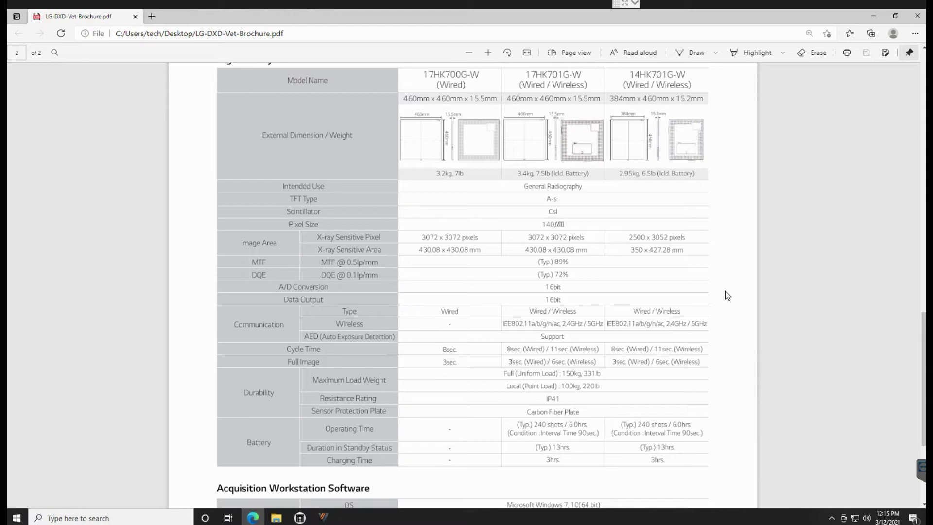
# Scroll the Edge brochure down to the software table and back up to page 1's title
pyautogui.scroll(-3, 707, 317)
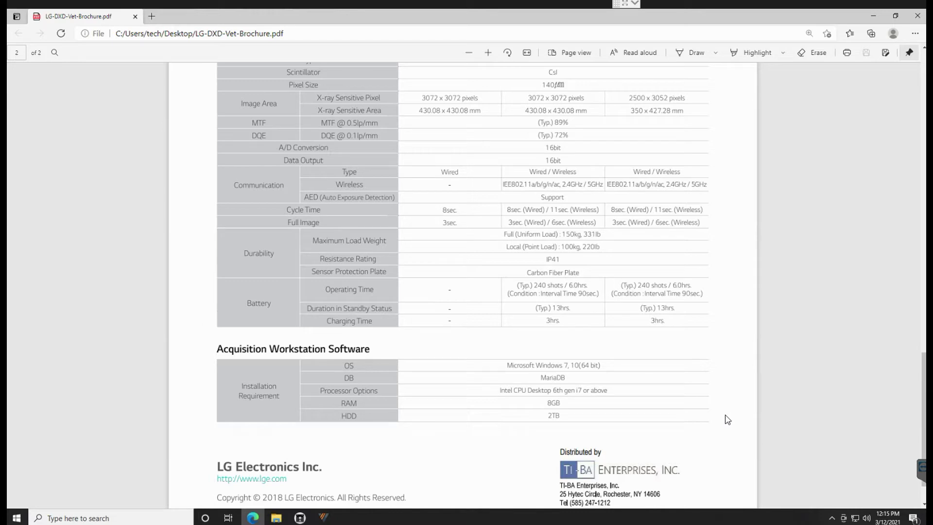
pyautogui.scroll(14, 727, 419)
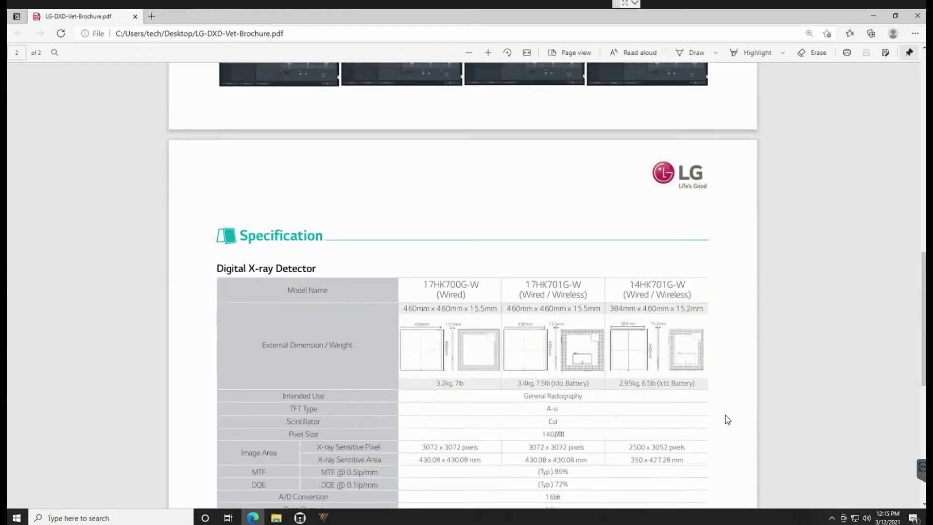
pyautogui.scroll(9, 722, 405)
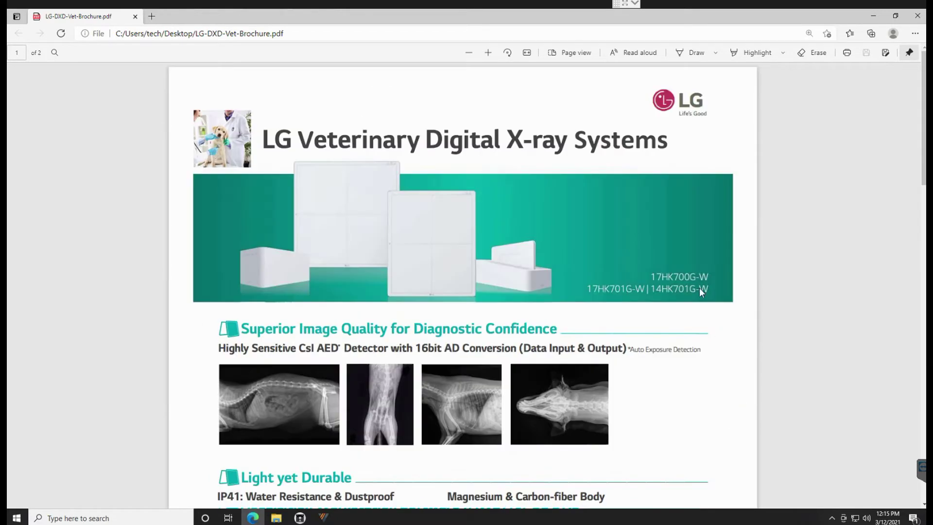
pyautogui.moveTo(299, 519)
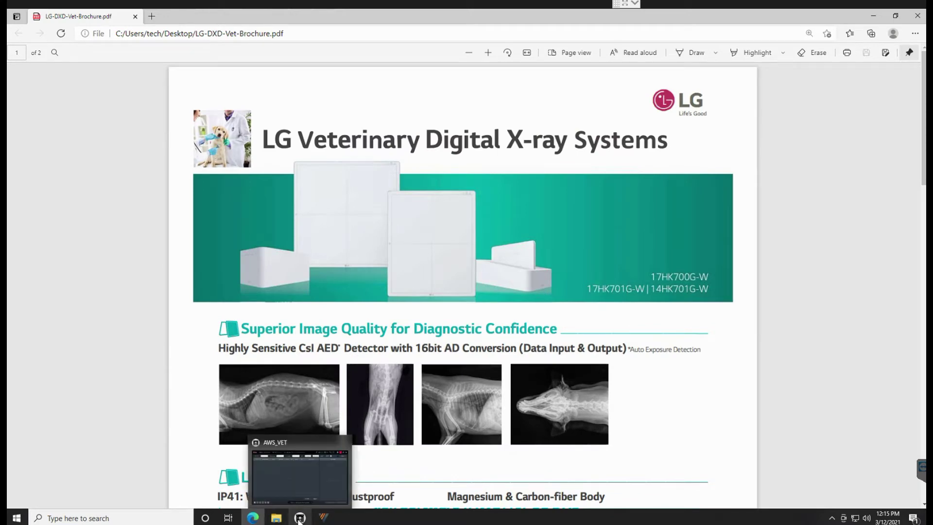
# In AWS_VET, list the past month's orders, select the last one, and start a new worklist entry
pyautogui.click(298, 519)
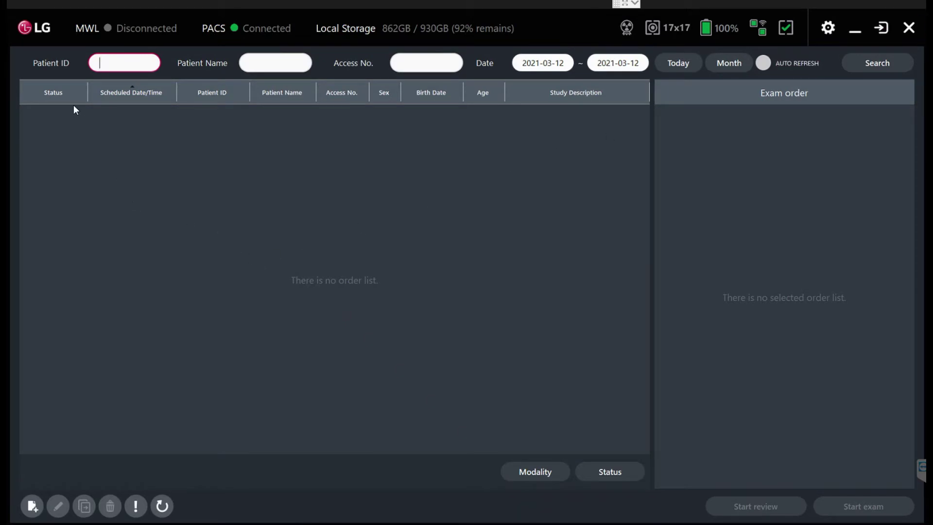
pyautogui.click(730, 63)
pyautogui.click(428, 217)
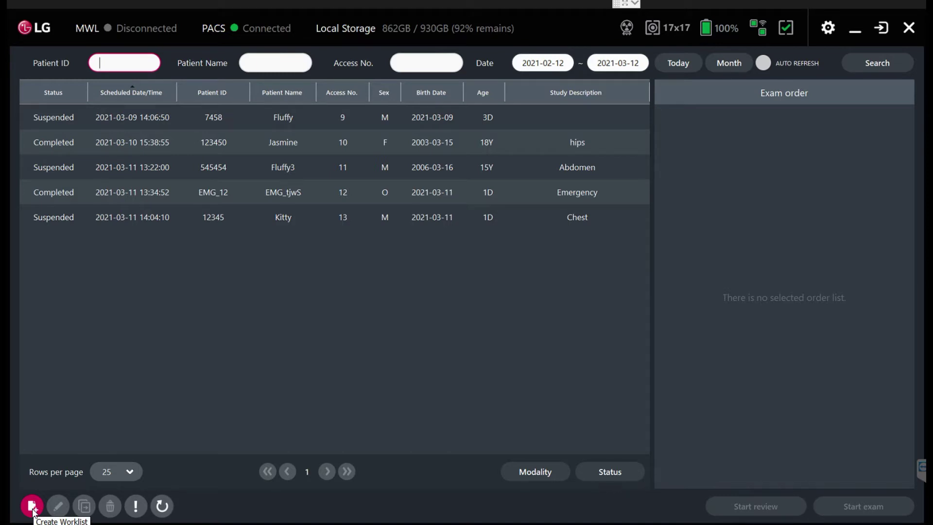
pyautogui.click(33, 508)
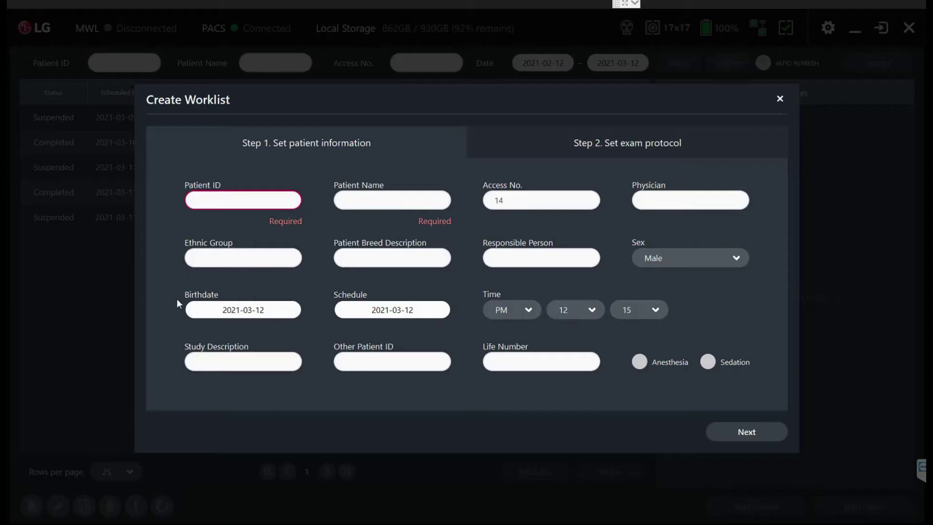
# Enter the patient ID, patient name, breed Terrier and the responsible person's name
pyautogui.write('4545454')
pyautogui.press('Tab')
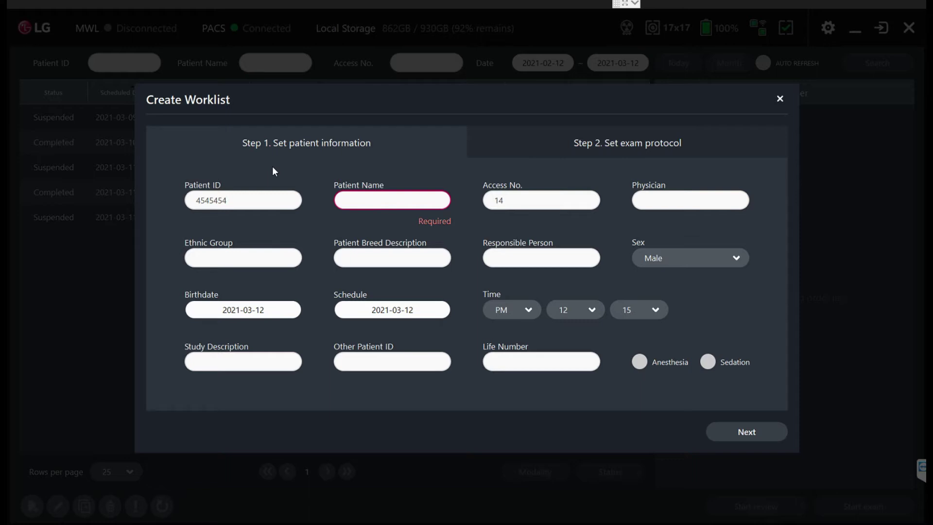
pyautogui.write('Flippy')
pyautogui.press('Tab')
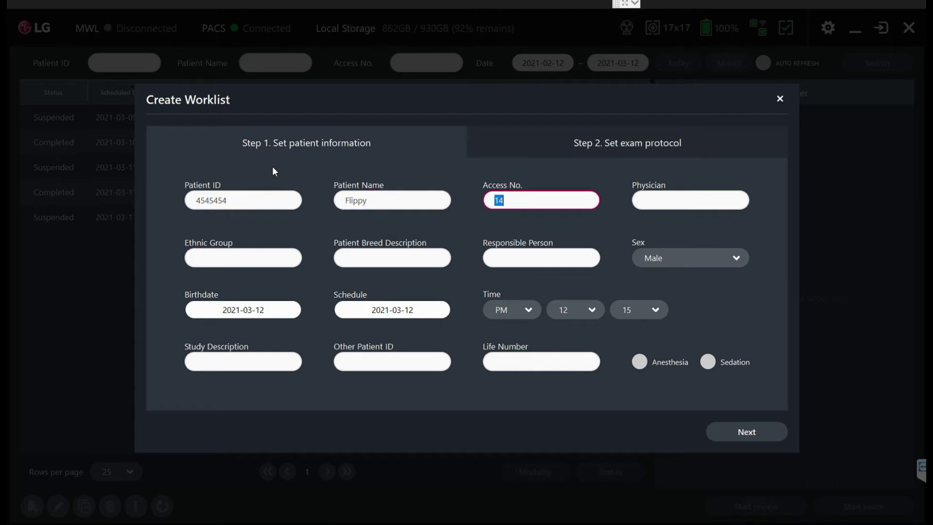
pyautogui.press('Tab')
pyautogui.press('Tab')
pyautogui.press('Tab')
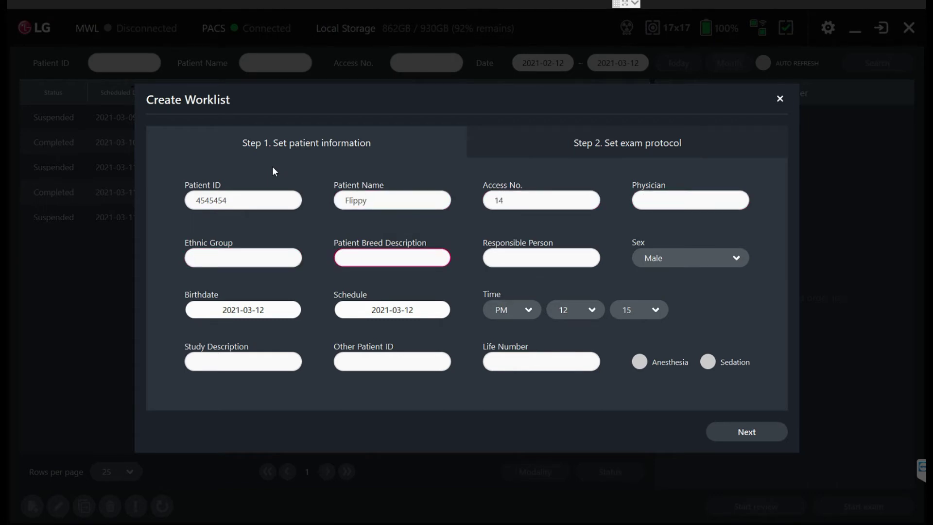
pyautogui.write('Terrier')
pyautogui.press('Tab')
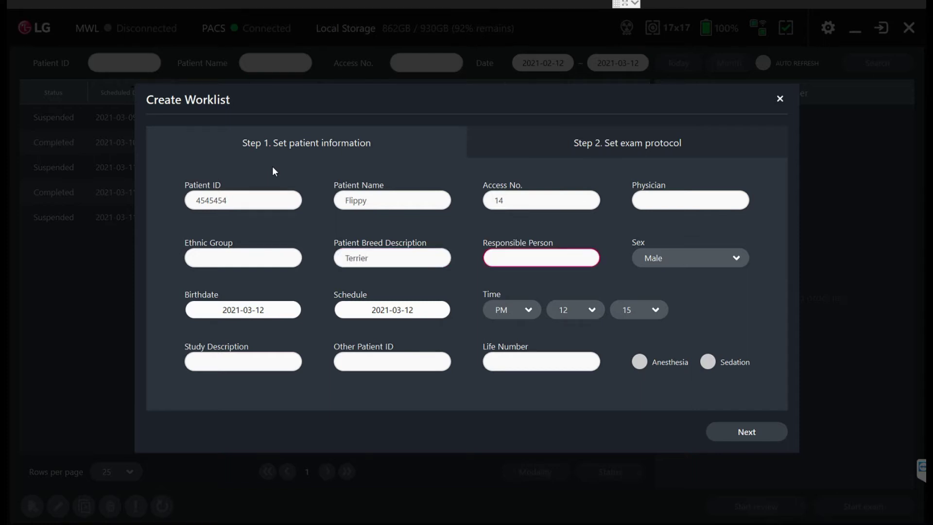
pyautogui.write('Jim Jackson')
pyautogui.press('Tab')
pyautogui.press('Tab')
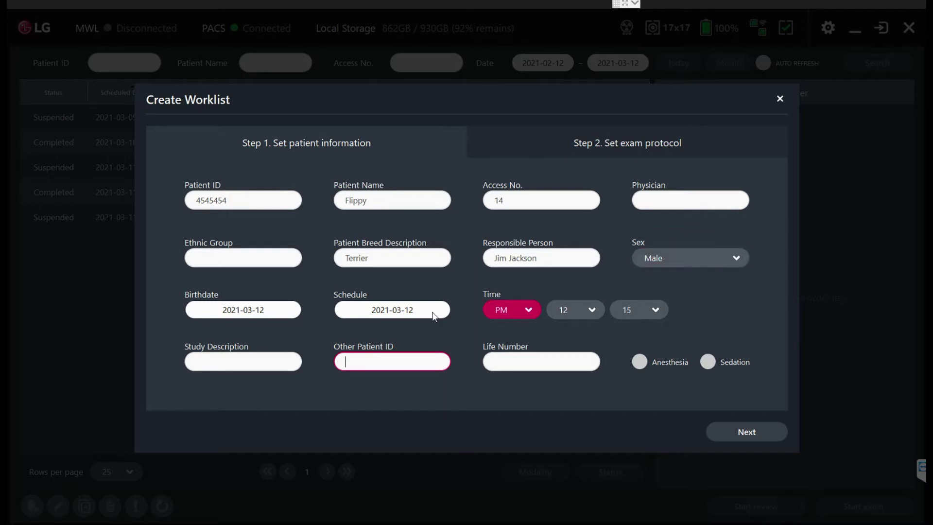
# Set the birthdate year to 2011 in the date picker
pyautogui.click(248, 315)
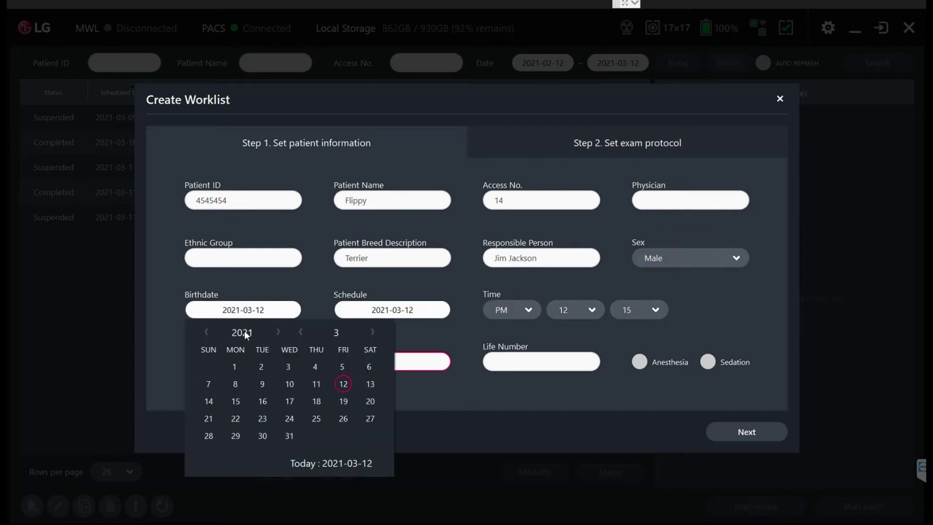
pyautogui.click(244, 331)
pyautogui.write('2011')
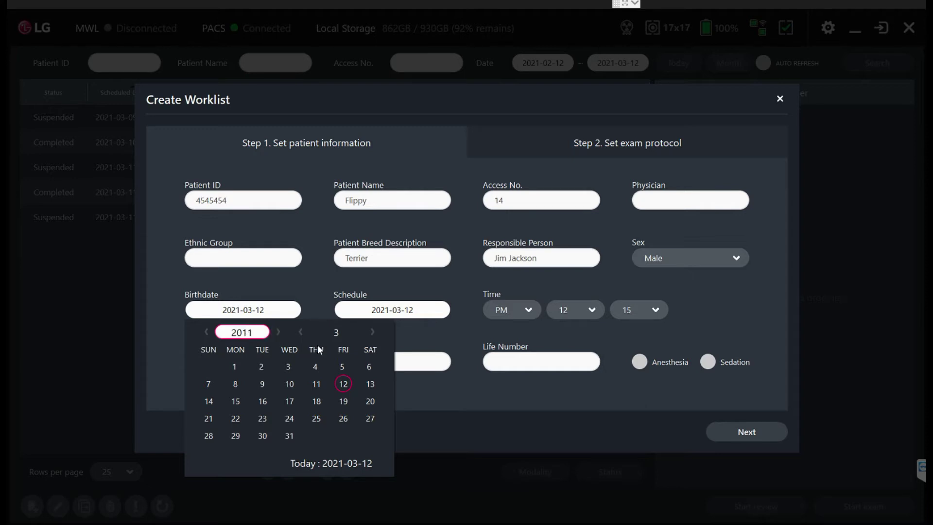
pyautogui.click(290, 404)
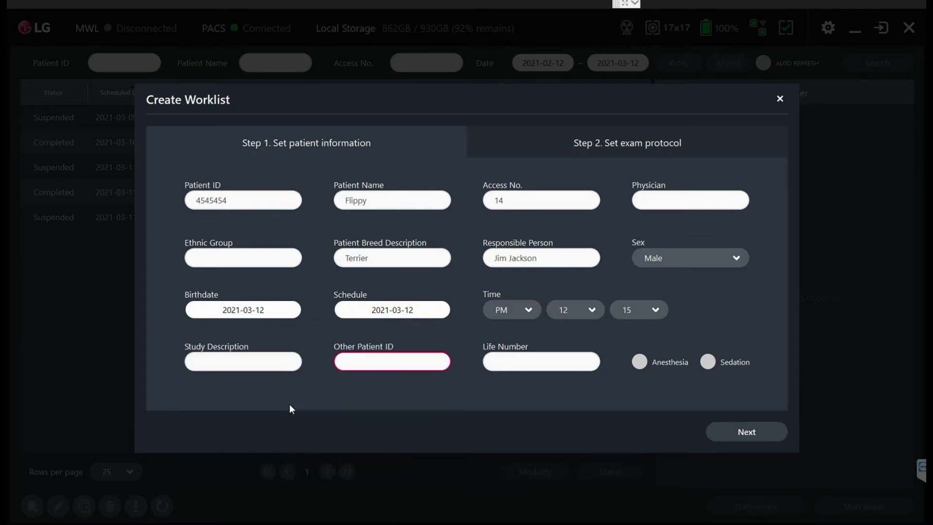
# Enter 'abdomen' as the study description
pyautogui.click(274, 361)
pyautogui.write('adb')
pyautogui.press('BackSpace')
pyautogui.press('BackSpace')
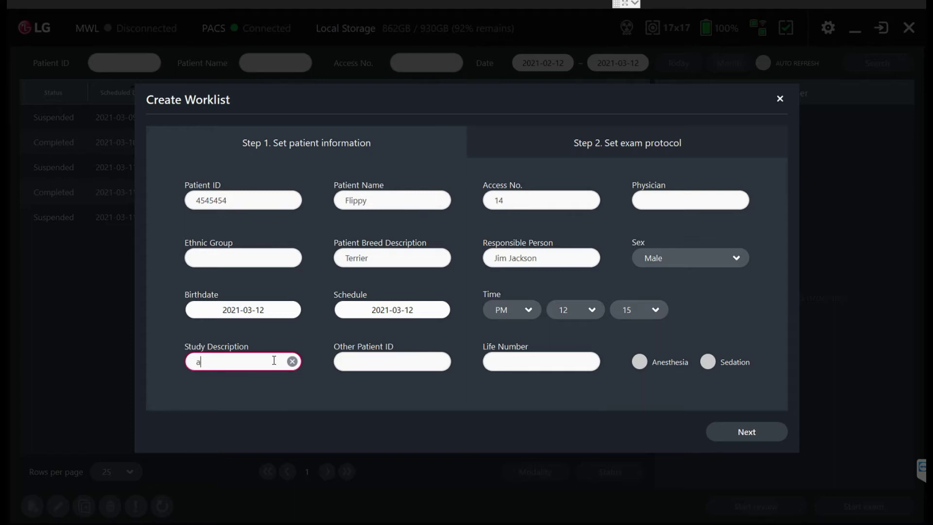
pyautogui.write('bdomen')
pyautogui.press('Tab')
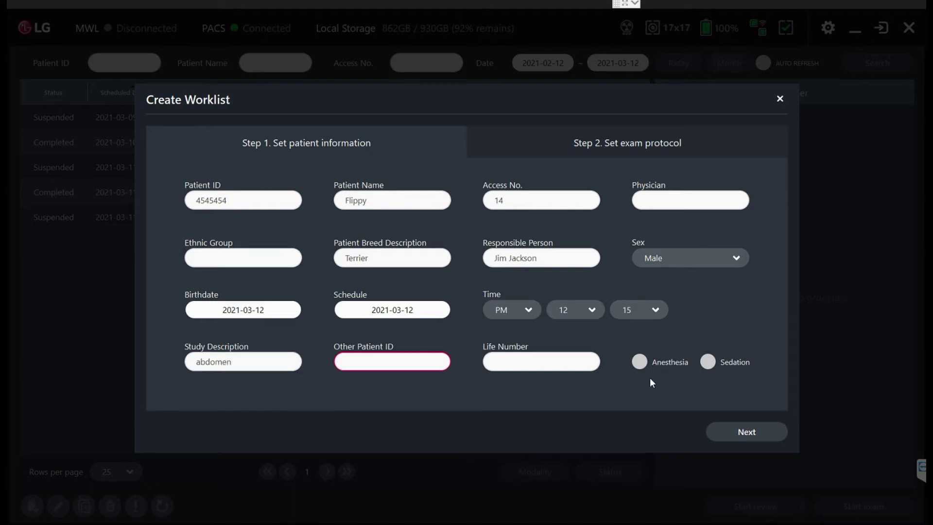
# Mark the patient as sedated, then in Step 2 pick OCS procedures Dog abdomen and Equine
pyautogui.click(706, 365)
pyautogui.click(742, 432)
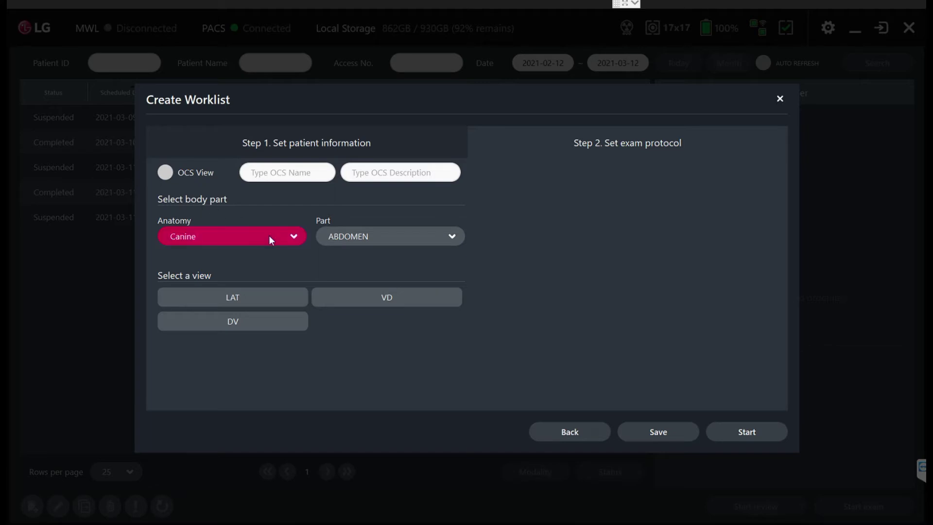
pyautogui.click(166, 174)
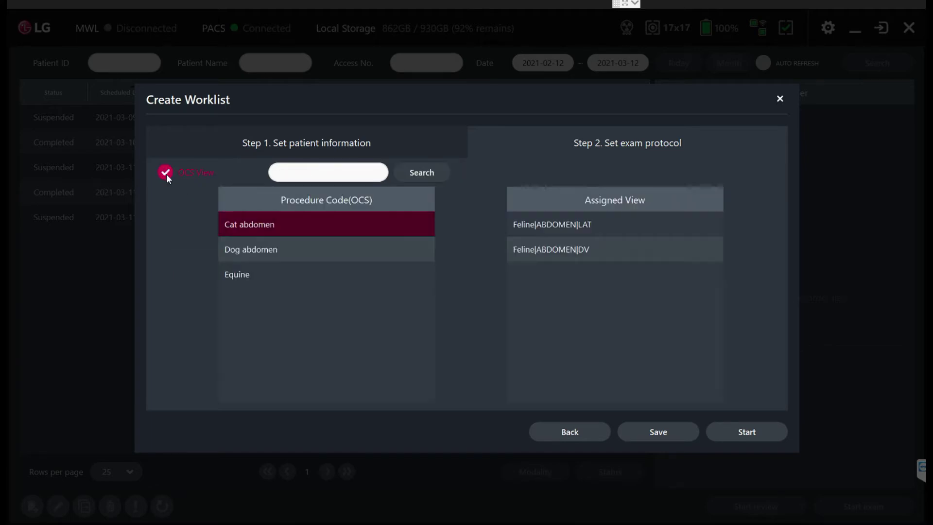
pyautogui.click(291, 173)
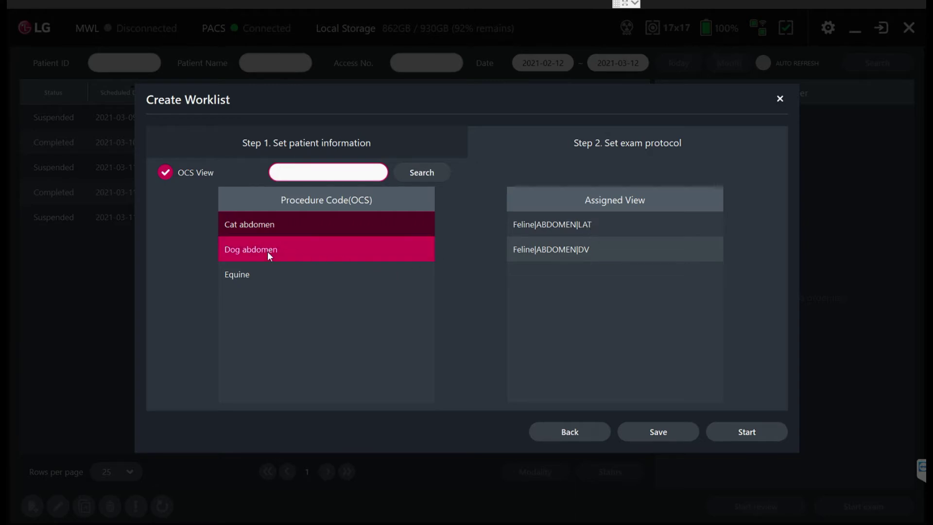
pyautogui.click(246, 249)
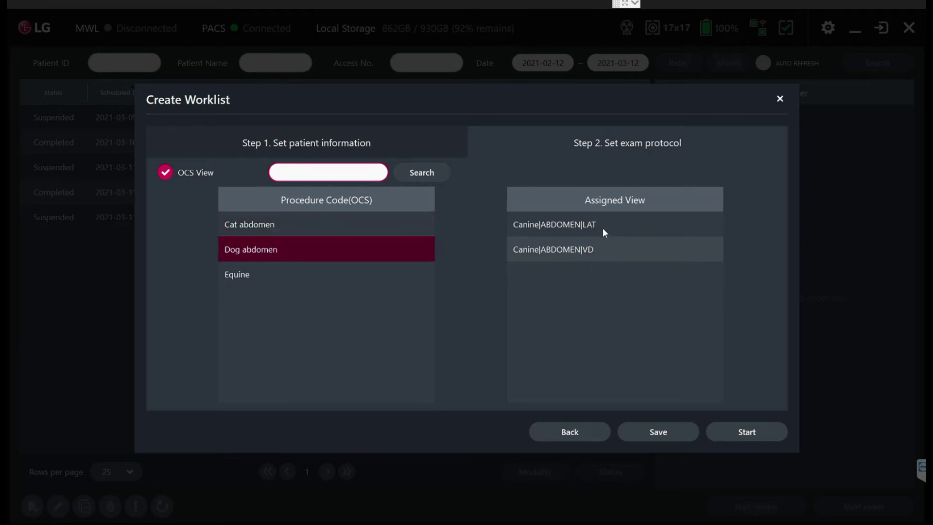
pyautogui.click(293, 272)
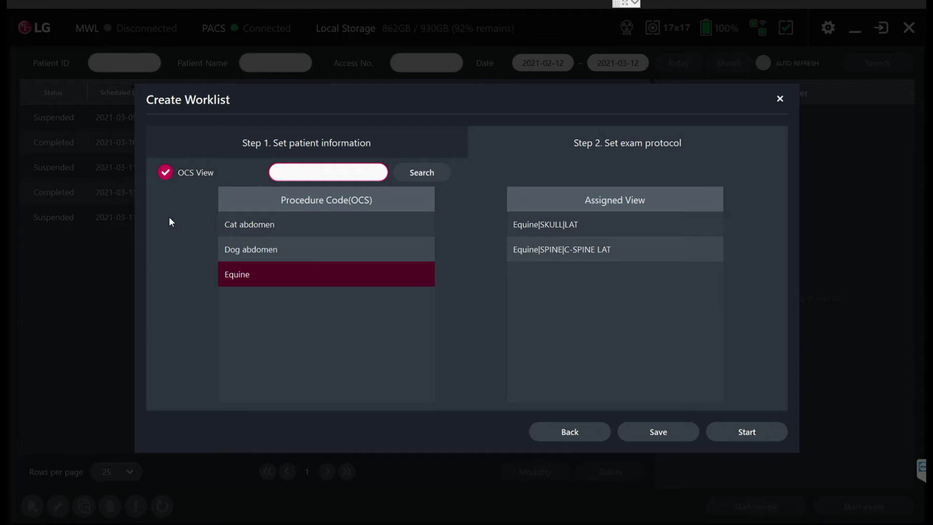
# Switch back to manual selection and choose Canine, ABDOMEN part, LAT view
pyautogui.click(165, 173)
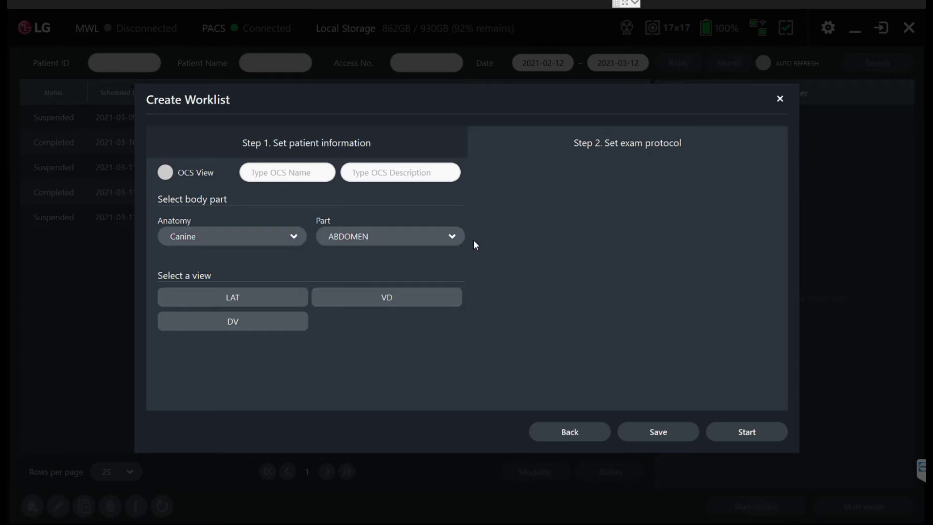
pyautogui.click(232, 234)
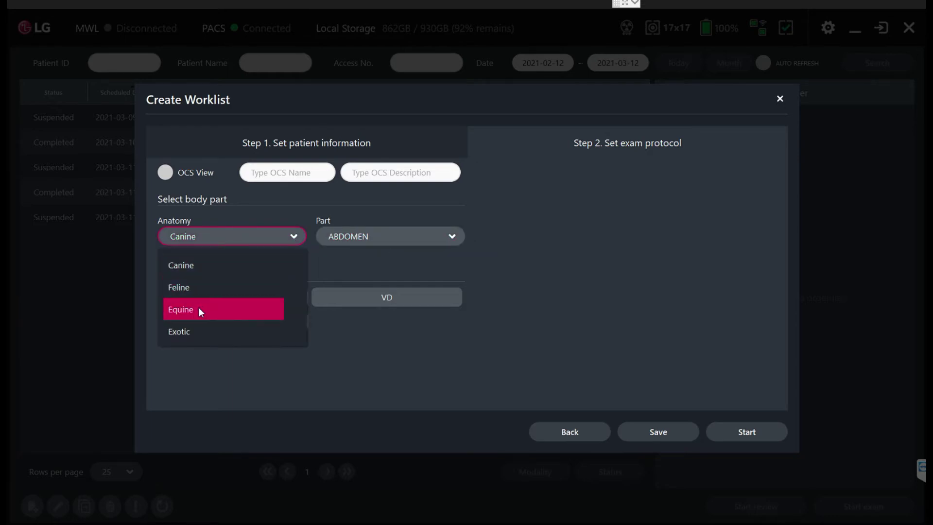
pyautogui.click(359, 234)
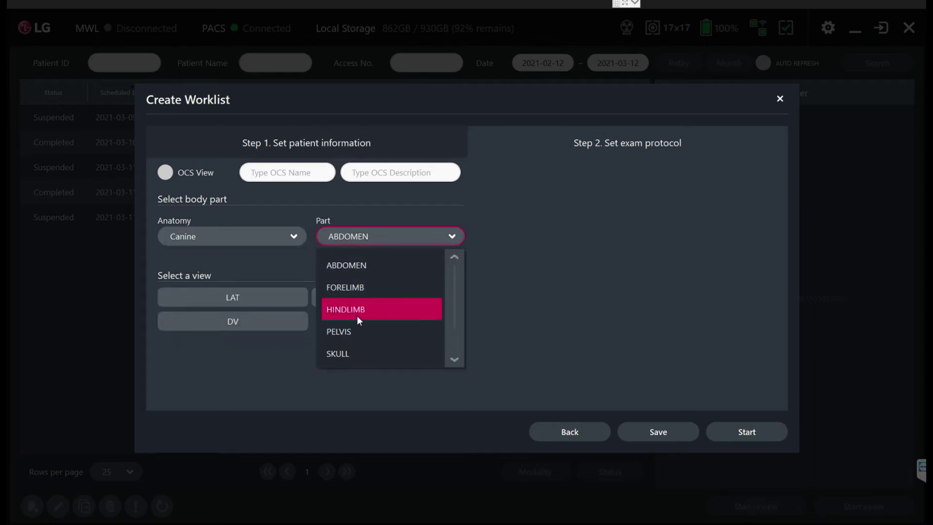
pyautogui.scroll(-1, 379, 287)
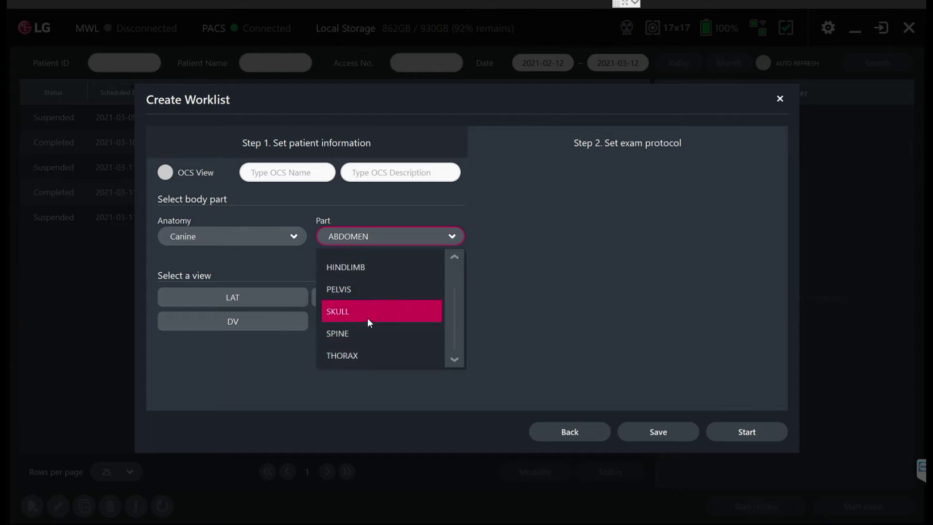
pyautogui.scroll(1, 369, 311)
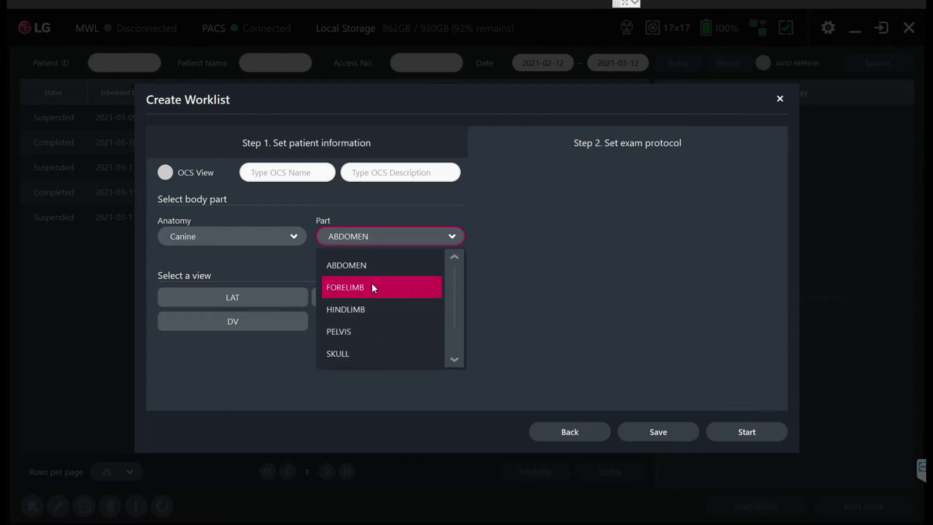
pyautogui.click(379, 267)
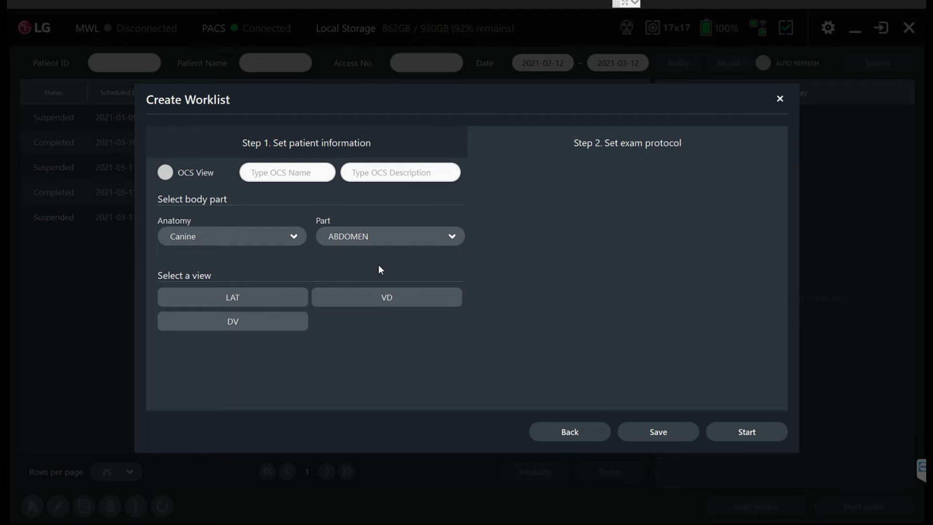
pyautogui.click(256, 298)
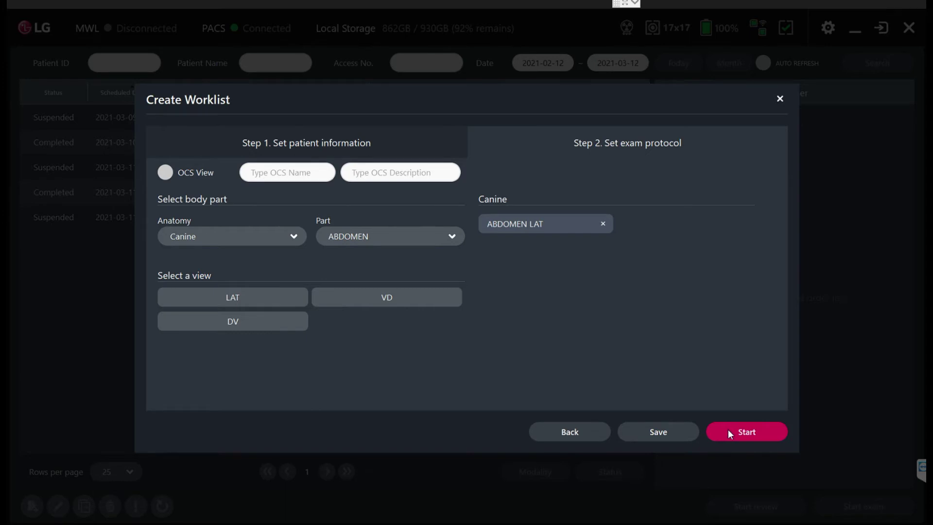
# Start the ABDOMEN LAT exam with Auto Collimation on and take the exposure
pyautogui.click(761, 431)
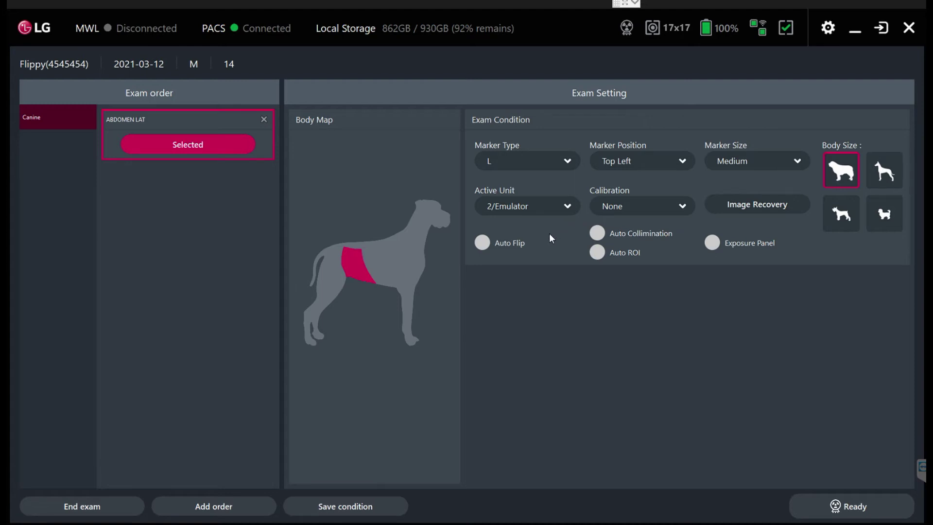
pyautogui.click(598, 232)
pyautogui.click(812, 505)
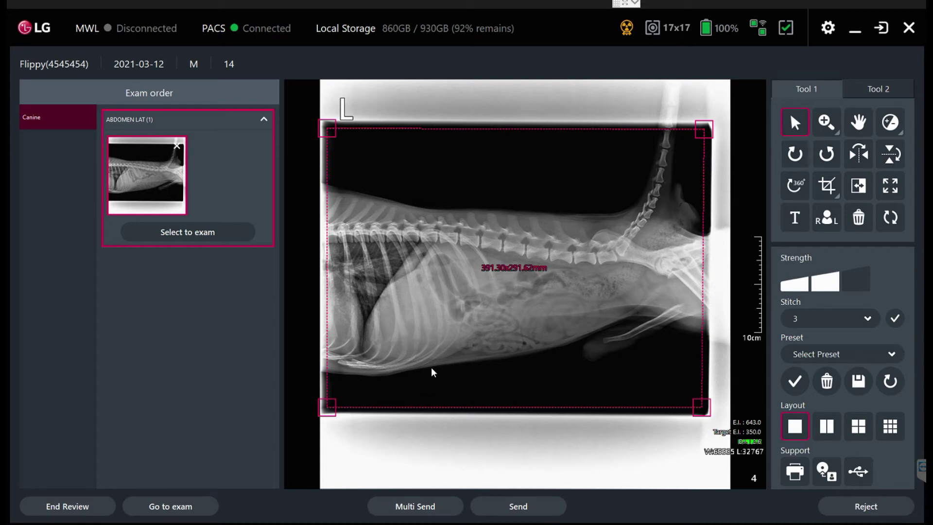
# Apply the crop to the X-ray, then zoom in and pan around the abdomen
pyautogui.doubleClick(510, 214)
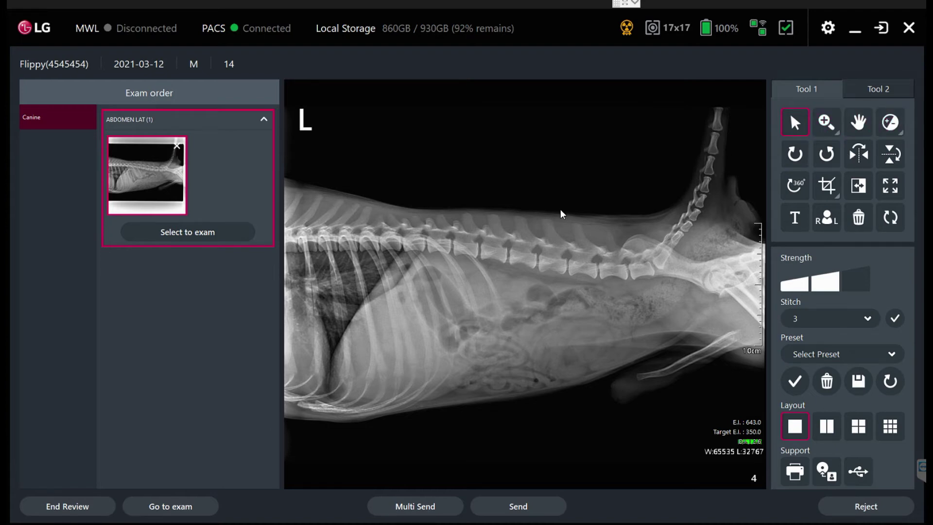
pyautogui.scroll(6, 539, 301)
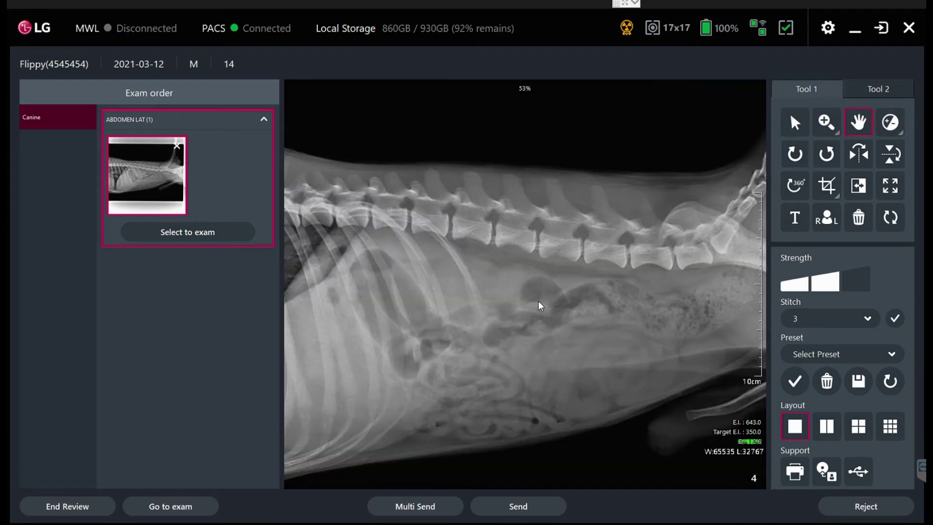
pyautogui.scroll(-1, 541, 274)
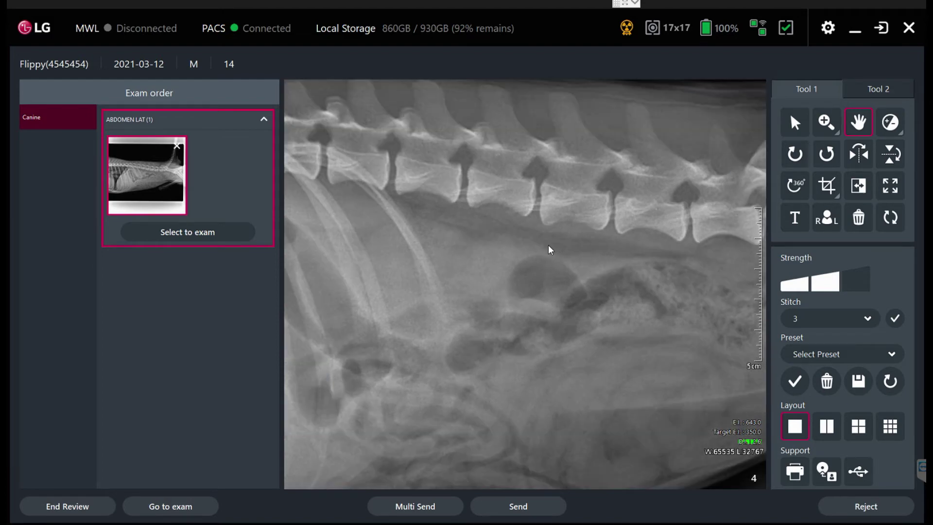
pyautogui.scroll(-3, 548, 244)
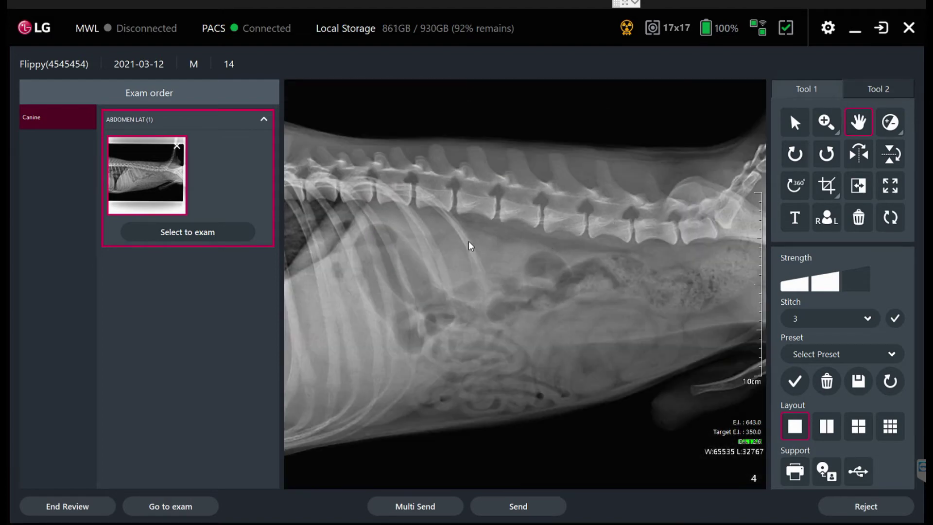
pyautogui.moveTo(610, 292); pyautogui.dragTo(311, 213)
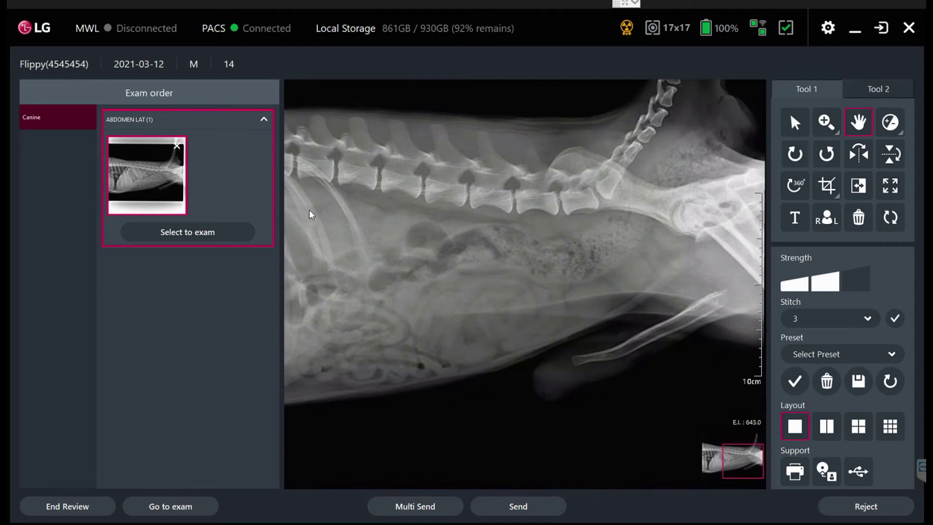
pyautogui.moveTo(560, 248); pyautogui.dragTo(681, 281)
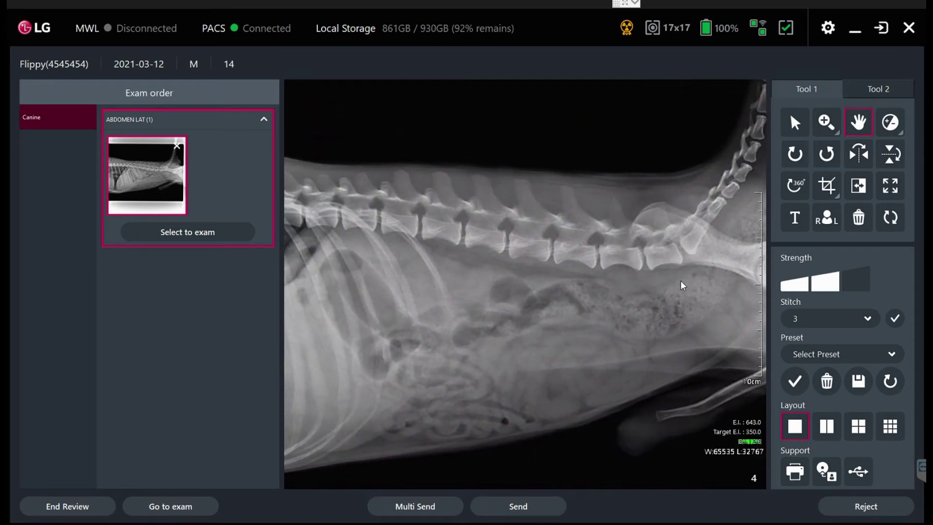
# Fit the X-ray to the viewer and adjust window/level to W 53835, L 37657
pyautogui.doubleClick(680, 281)
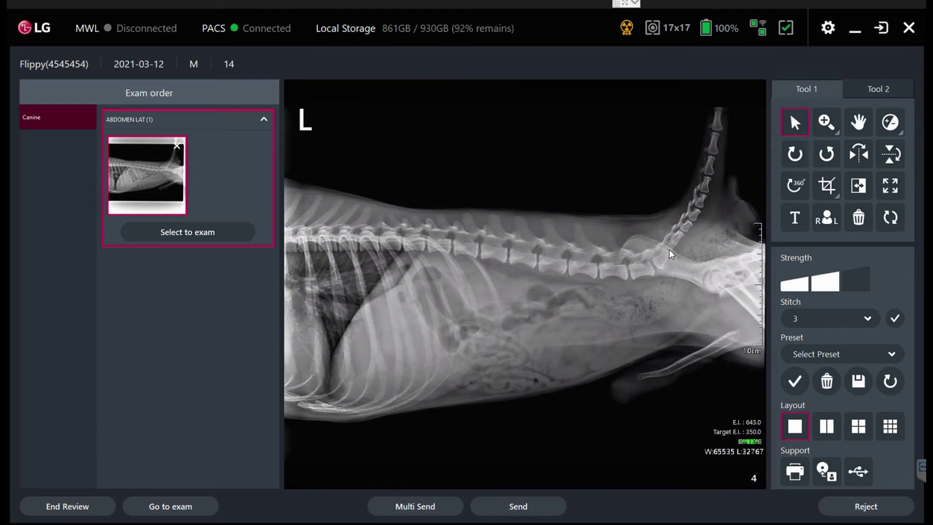
pyautogui.moveTo(514, 280); pyautogui.dragTo(432, 282)
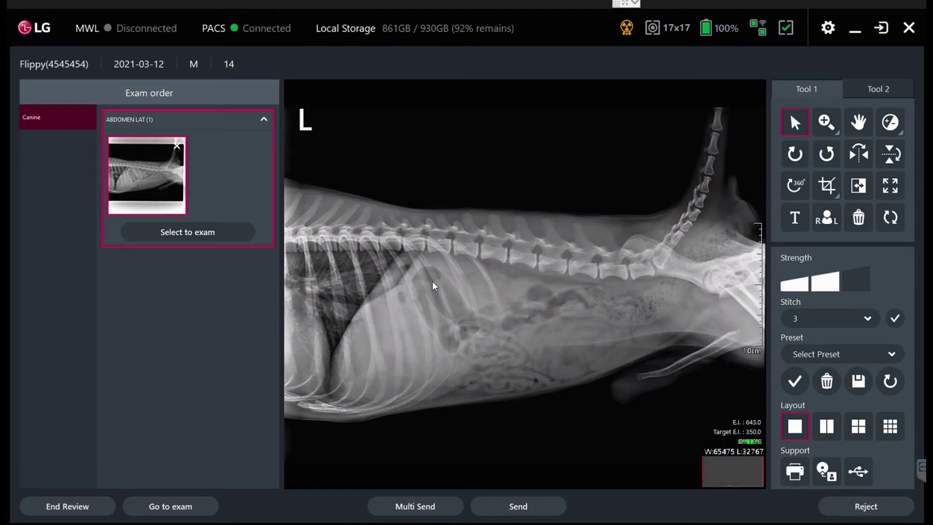
pyautogui.moveTo(379, 393); pyautogui.dragTo(565, 398)
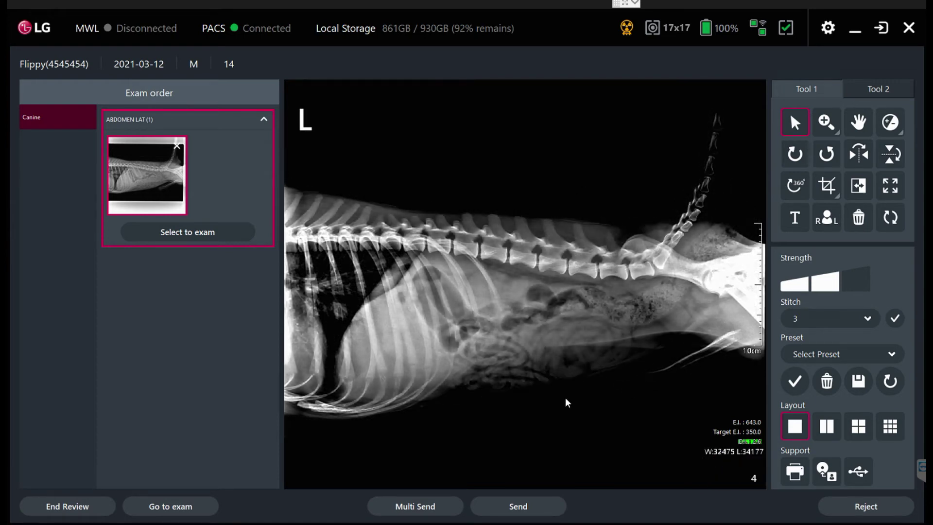
pyautogui.moveTo(523, 217); pyautogui.dragTo(562, 232)
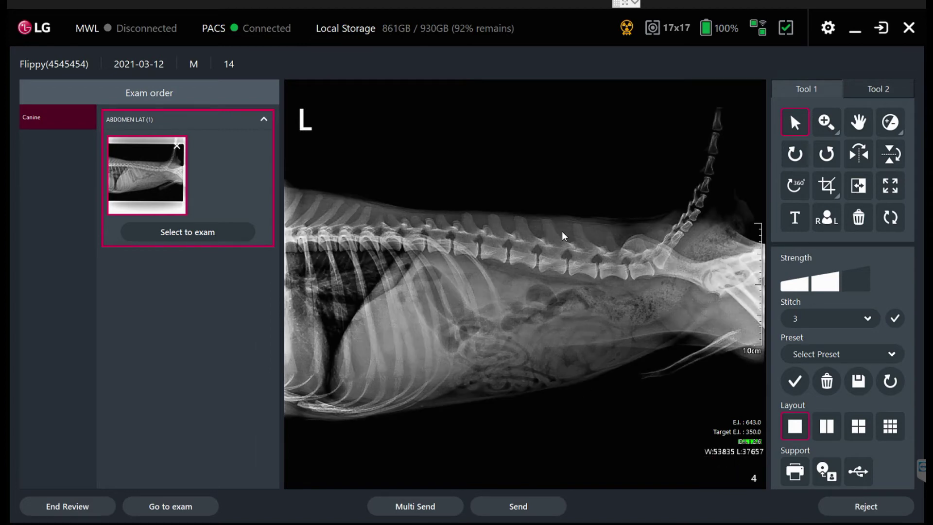
pyautogui.click(795, 153)
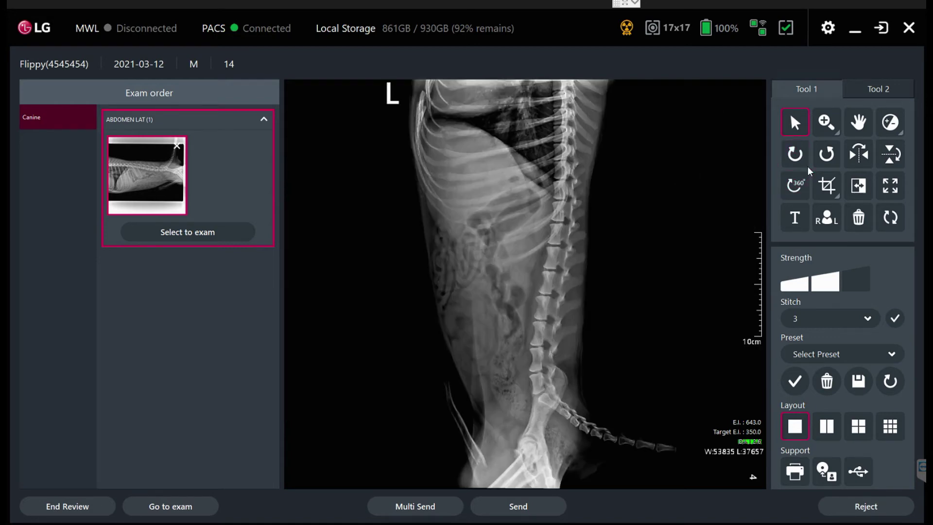
pyautogui.click(830, 155)
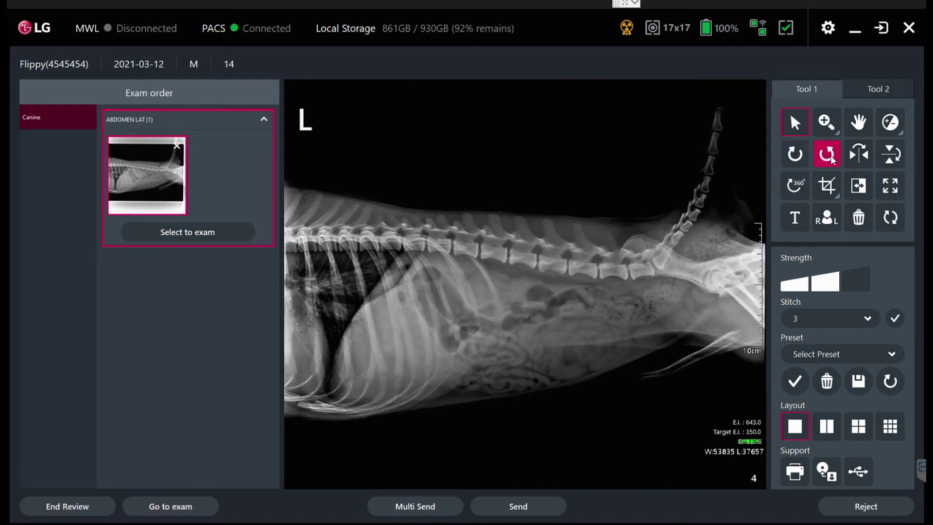
pyautogui.click(861, 161)
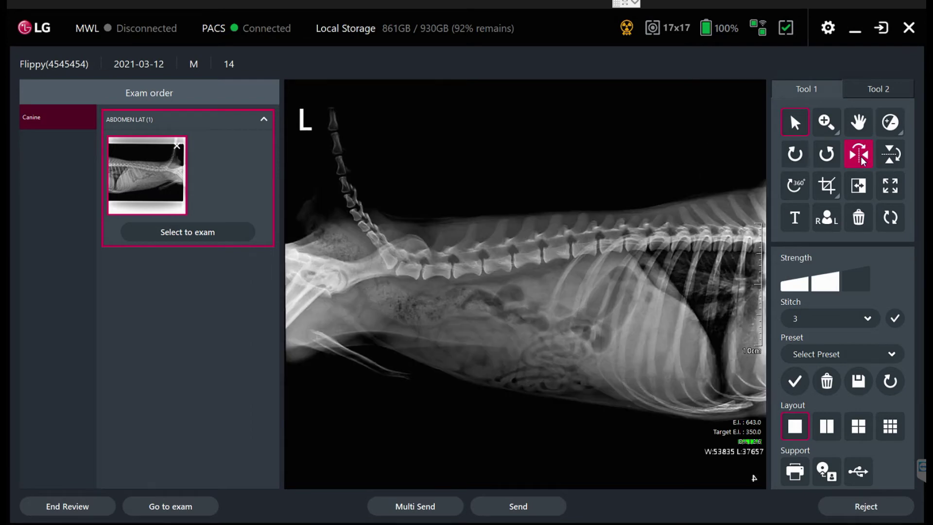
pyautogui.click(863, 162)
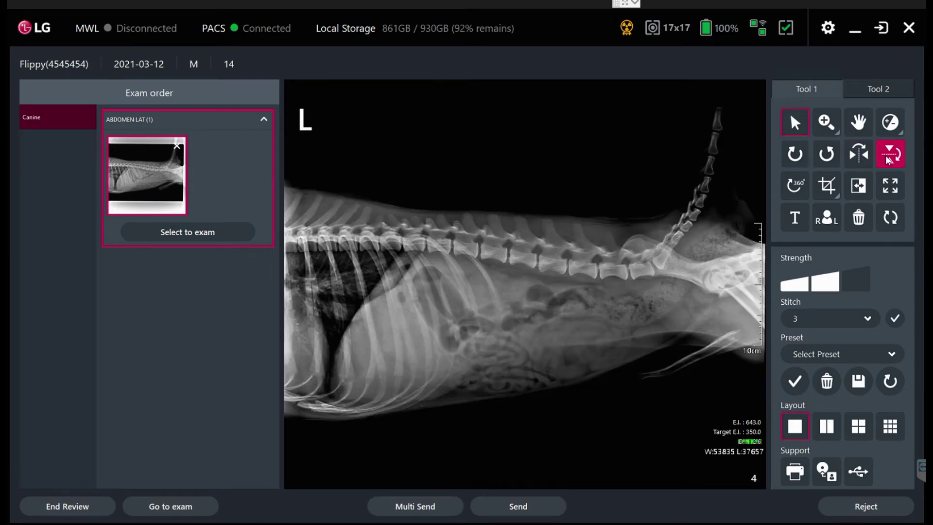
pyautogui.click(888, 160)
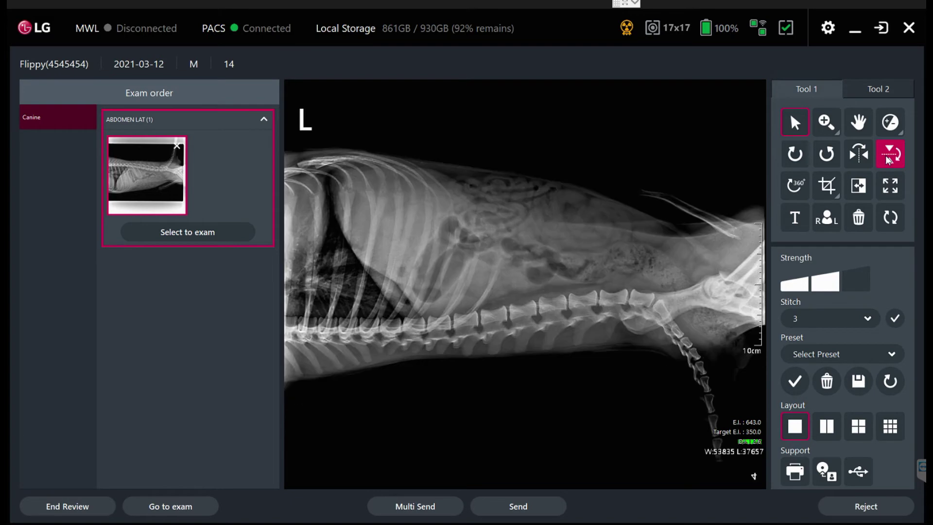
pyautogui.click(888, 160)
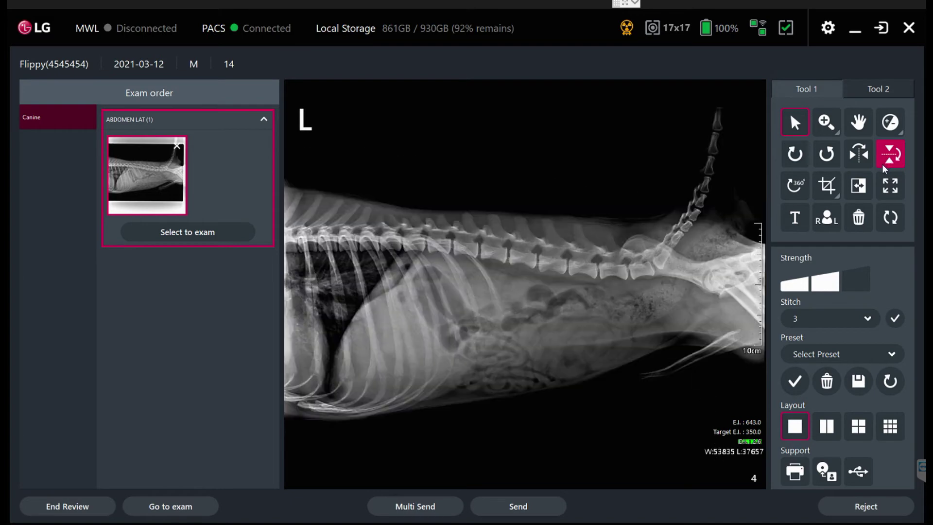
pyautogui.click(800, 189)
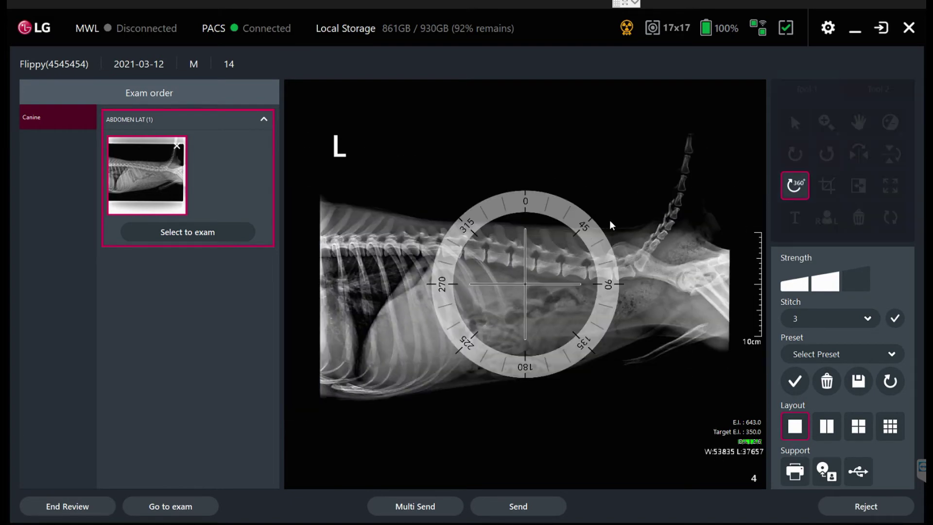
pyautogui.moveTo(616, 226); pyautogui.dragTo(619, 234)
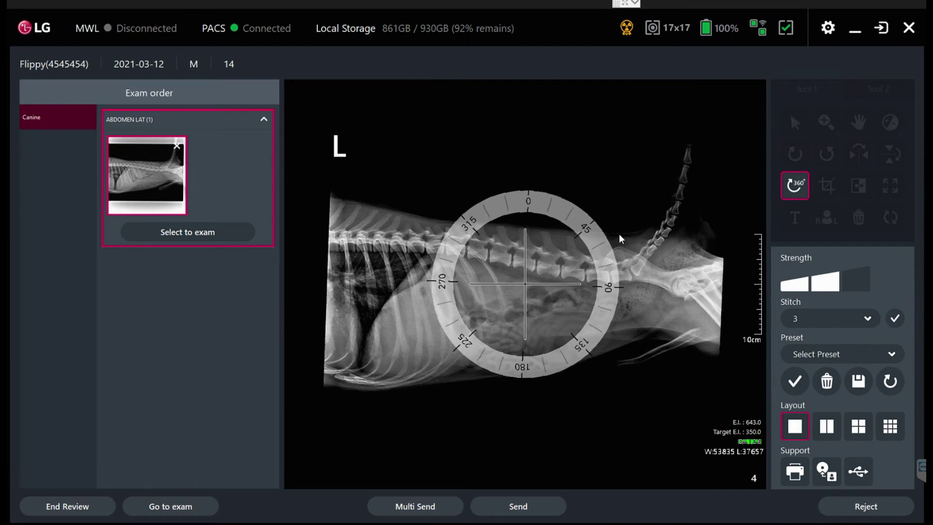
pyautogui.click(785, 186)
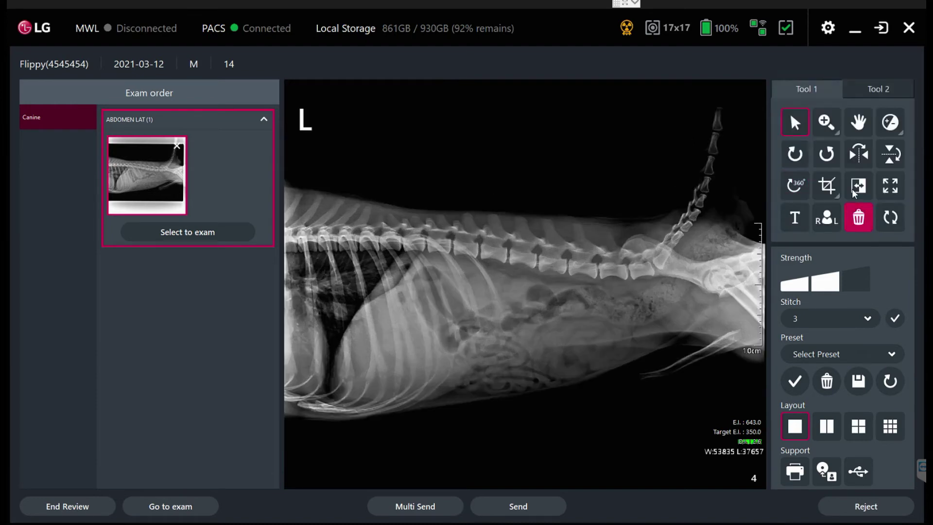
# Draw and apply a rectangular crop of about 300.30x165.20mm around the spine and abdomen
pyautogui.click(826, 185)
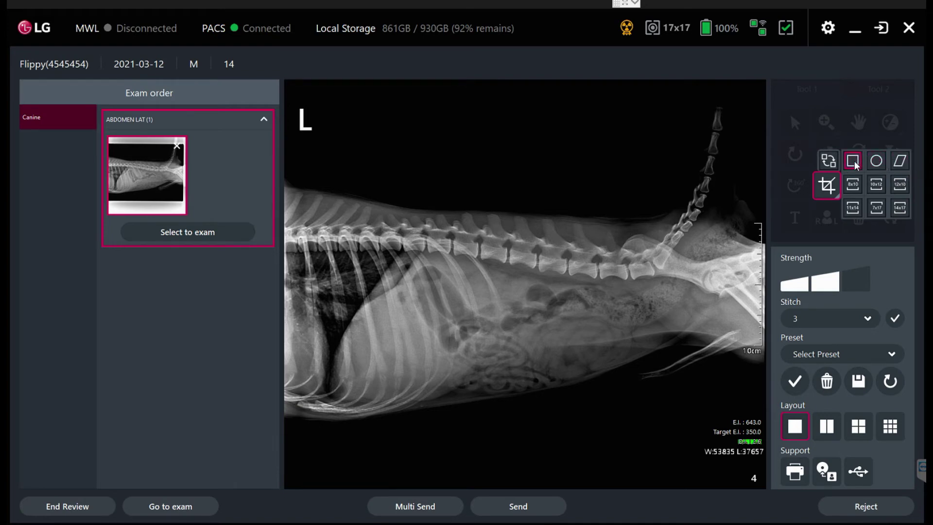
pyautogui.moveTo(332, 176)
pyautogui.mouseDown()
pyautogui.moveTo(457, 264)
pyautogui.moveTo(642, 369)
pyautogui.moveTo(701, 378)
pyautogui.mouseUp()
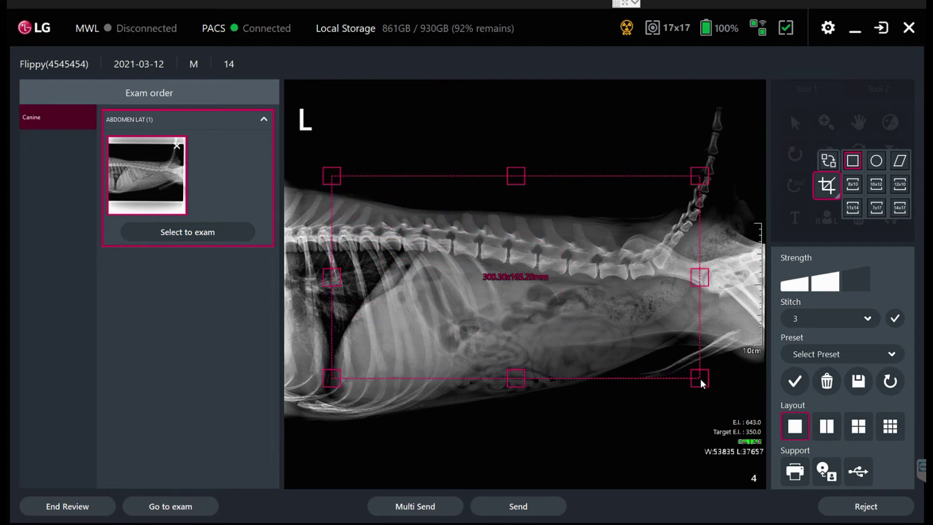
pyautogui.doubleClick(571, 231)
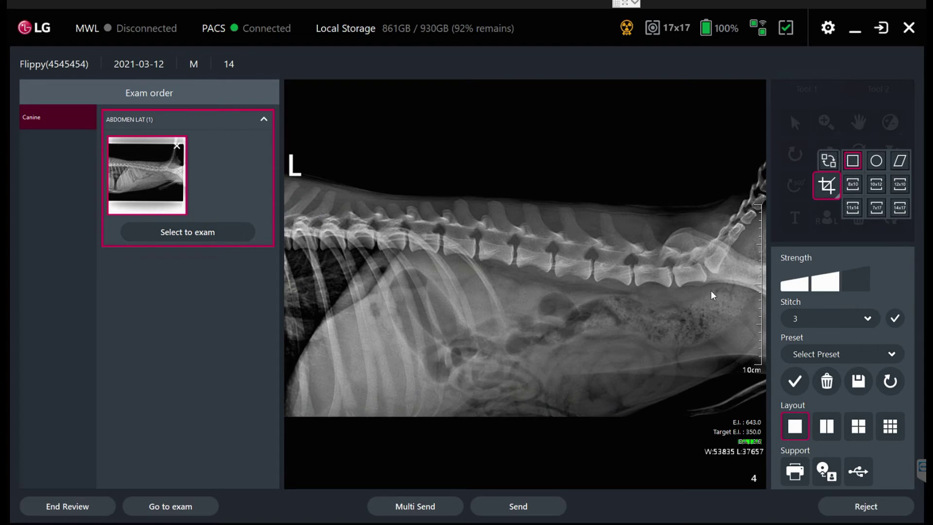
pyautogui.click(826, 184)
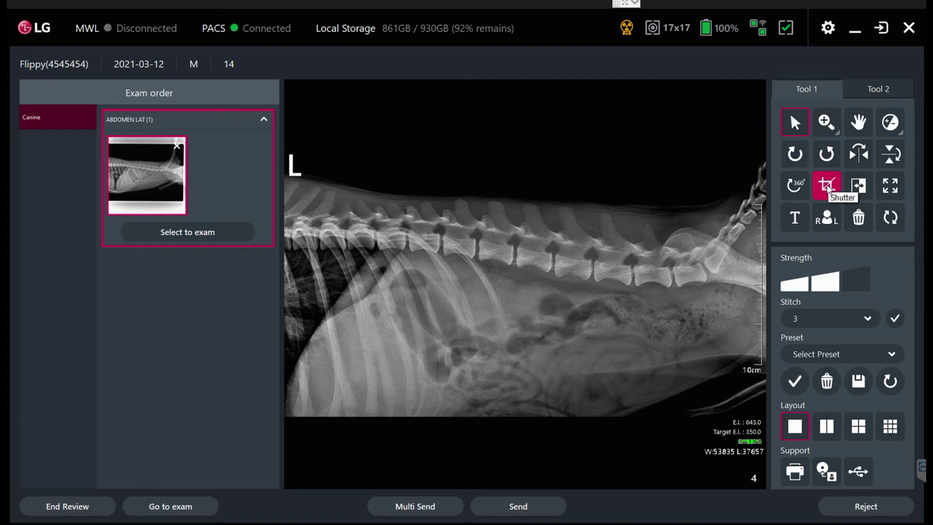
# Toggle image inversion on and off, then add a 'test' text annotation over the spine
pyautogui.click(856, 194)
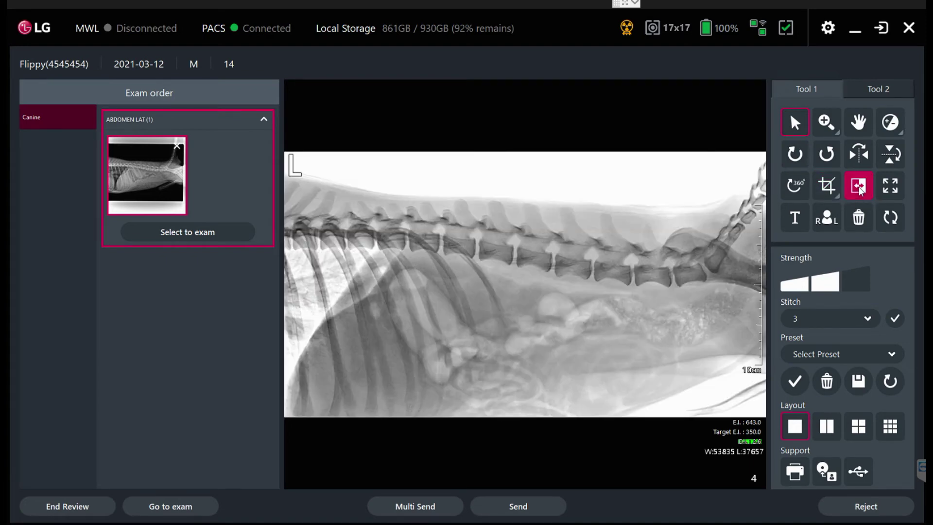
pyautogui.click(858, 187)
pyautogui.click(795, 219)
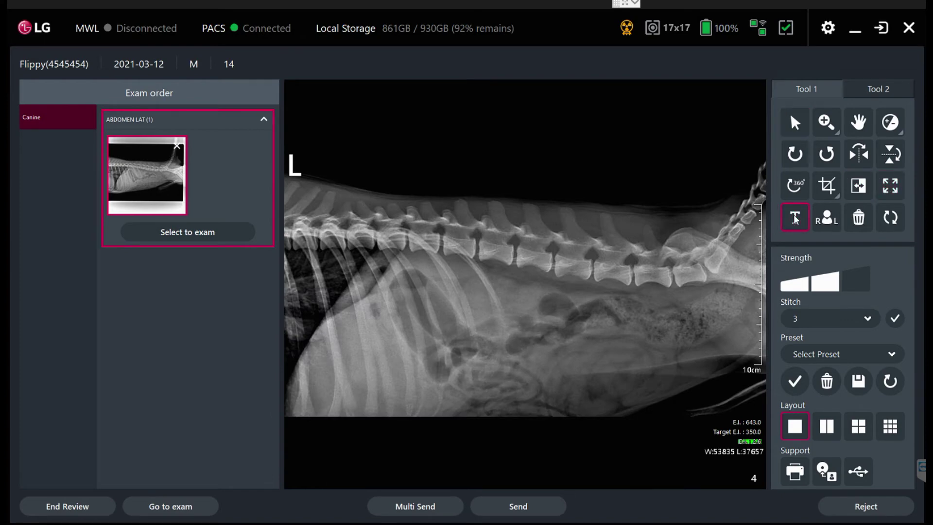
pyautogui.click(382, 212)
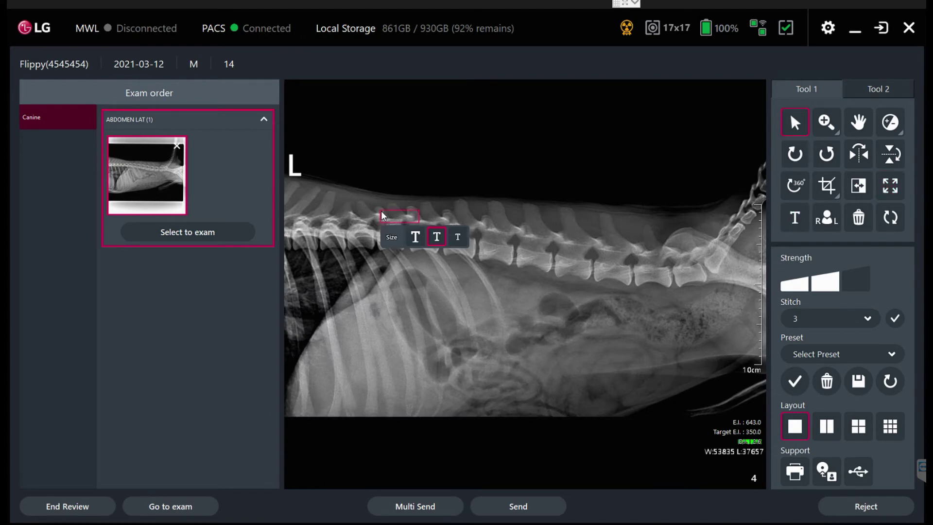
pyautogui.click(414, 236)
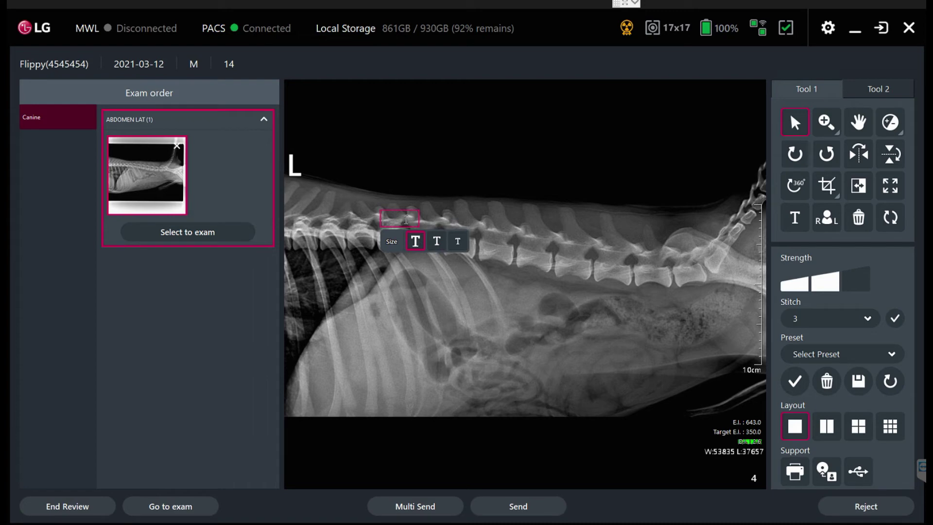
pyautogui.write('test')
# Move the 'test' label to the upper right at largest text size, then open the L marker options
pyautogui.moveTo(411, 218)
pyautogui.mouseDown()
pyautogui.moveTo(684, 161)
pyautogui.moveTo(711, 166)
pyautogui.mouseUp()
pyautogui.click(710, 186)
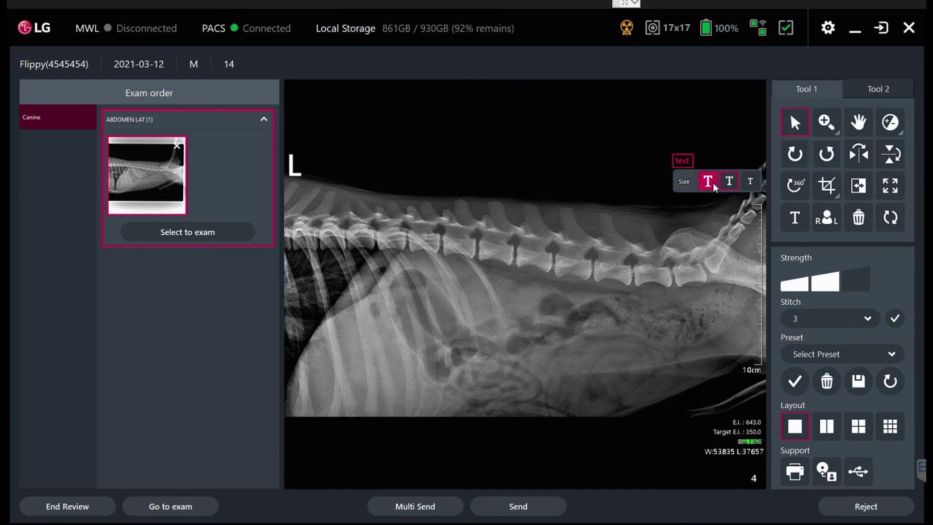
pyautogui.click(699, 211)
pyautogui.click(820, 222)
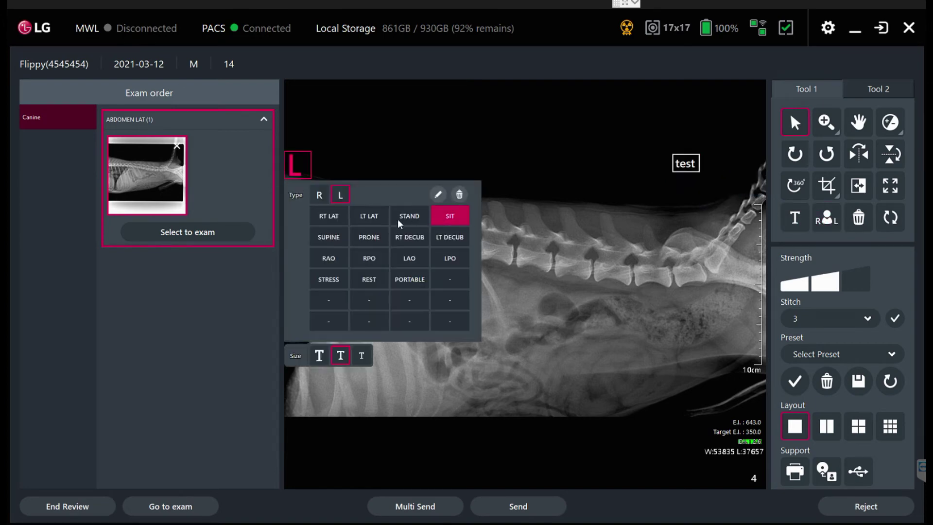
# Try the R marker and the RT LAT, LT LAT, SIT, PRONE and SUPINE position labels
pyautogui.click(320, 197)
pyautogui.click(340, 194)
pyautogui.click(331, 219)
pyautogui.click(369, 216)
pyautogui.click(442, 217)
pyautogui.click(368, 237)
pyautogui.click(334, 238)
# Try the REST and PORTABLE labels, then settle on the plain L marker and close the options
pyautogui.click(367, 280)
pyautogui.click(406, 280)
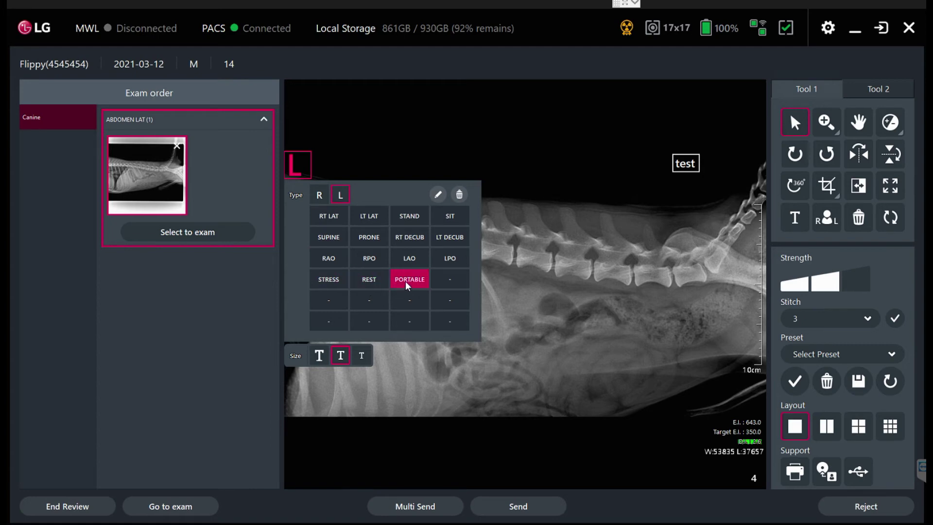
pyautogui.click(377, 275)
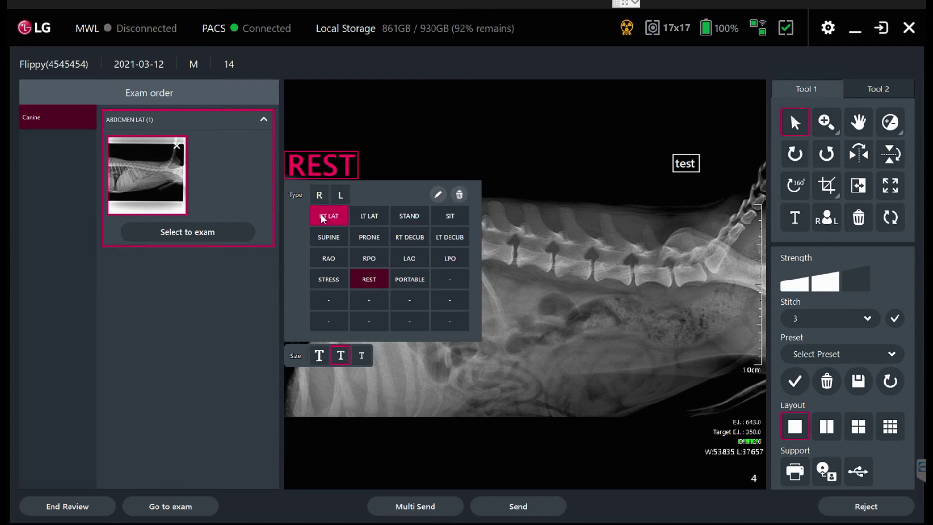
pyautogui.click(341, 195)
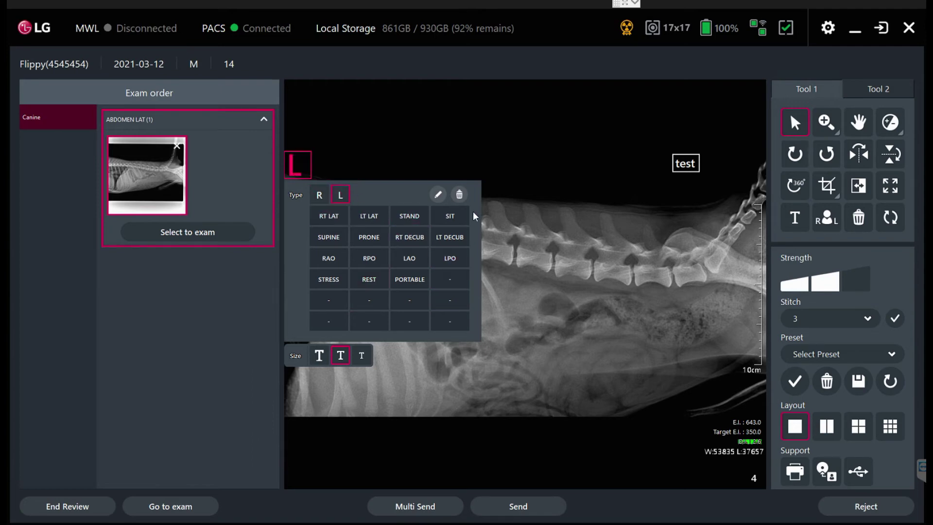
pyautogui.click(585, 246)
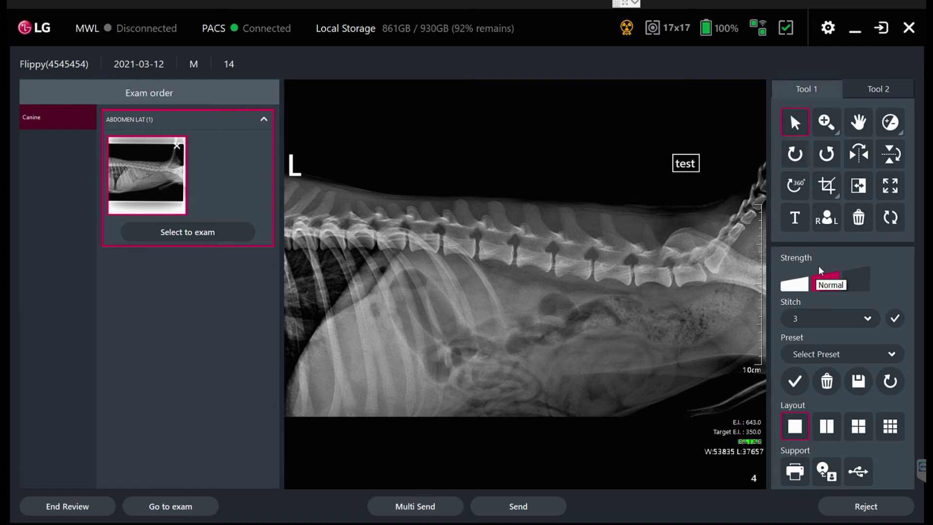
# Compare Normal, Soft and Strong processing strength, return to Normal, then reset all image modifications
pyautogui.click(826, 278)
pyautogui.click(797, 285)
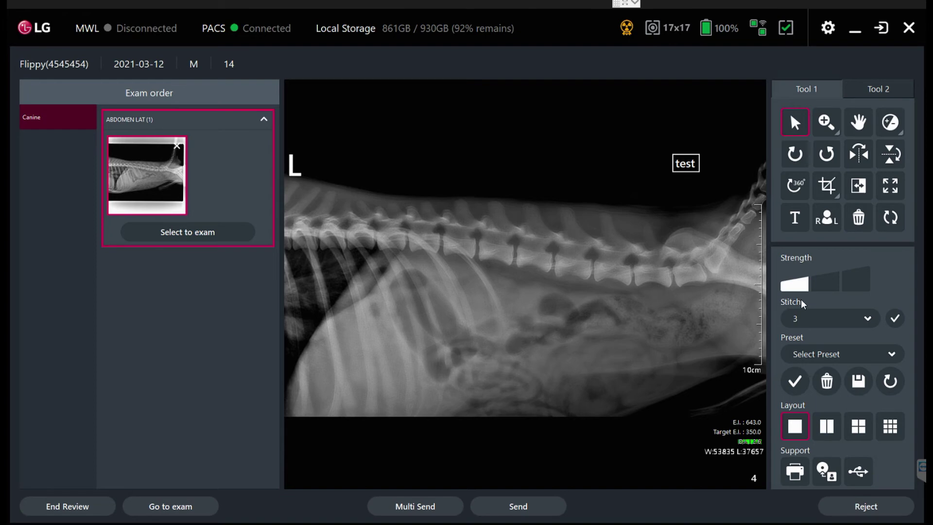
pyautogui.click(856, 284)
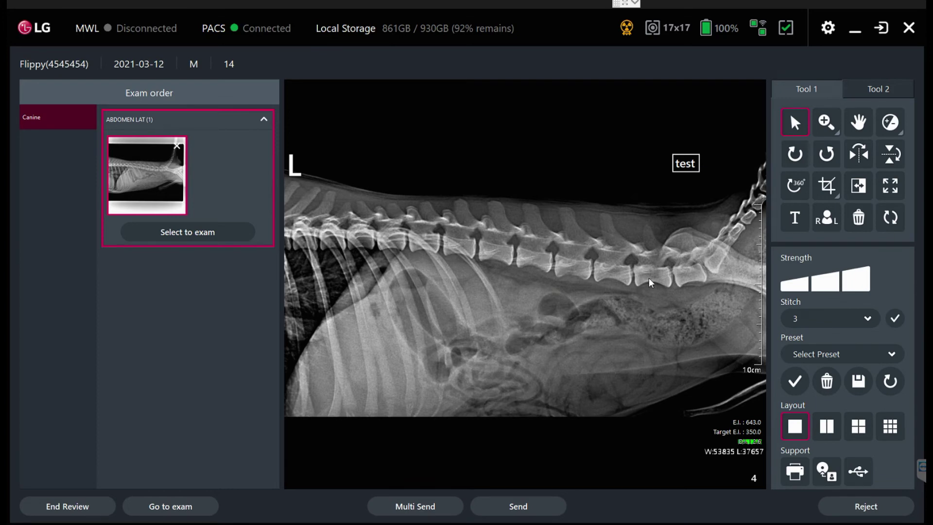
pyautogui.click(830, 284)
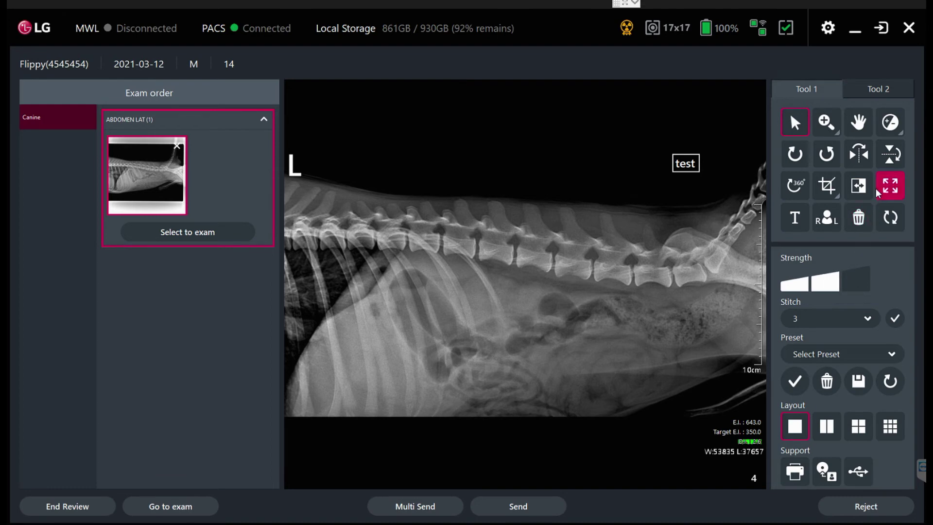
pyautogui.click(892, 226)
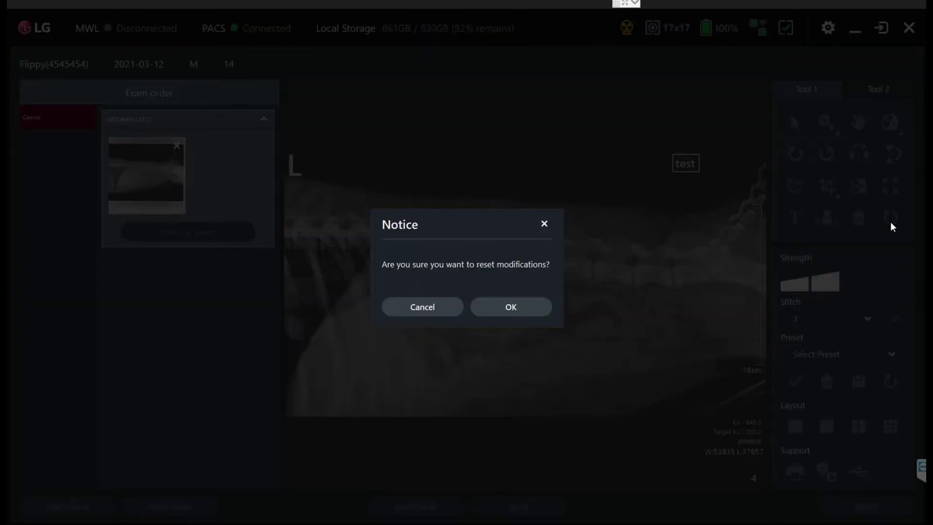
pyautogui.click(510, 307)
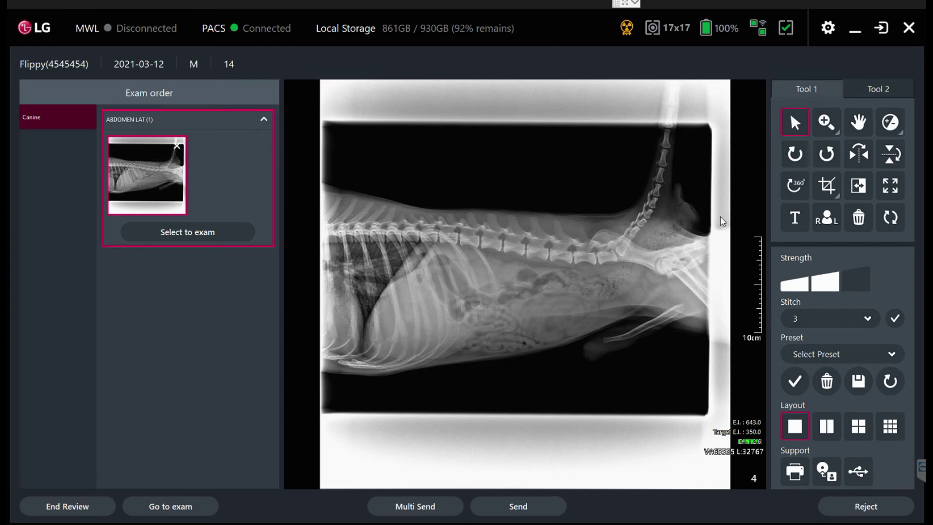
# Crop the reset X-ray to its exposed area (about 351x265 mm) and show it full screen
pyautogui.click(826, 190)
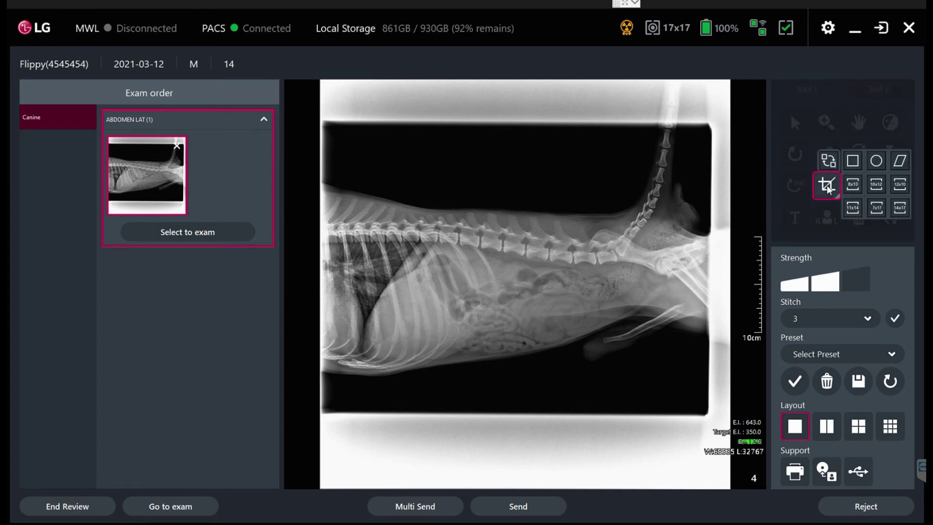
pyautogui.moveTo(331, 127); pyautogui.dragTo(705, 404)
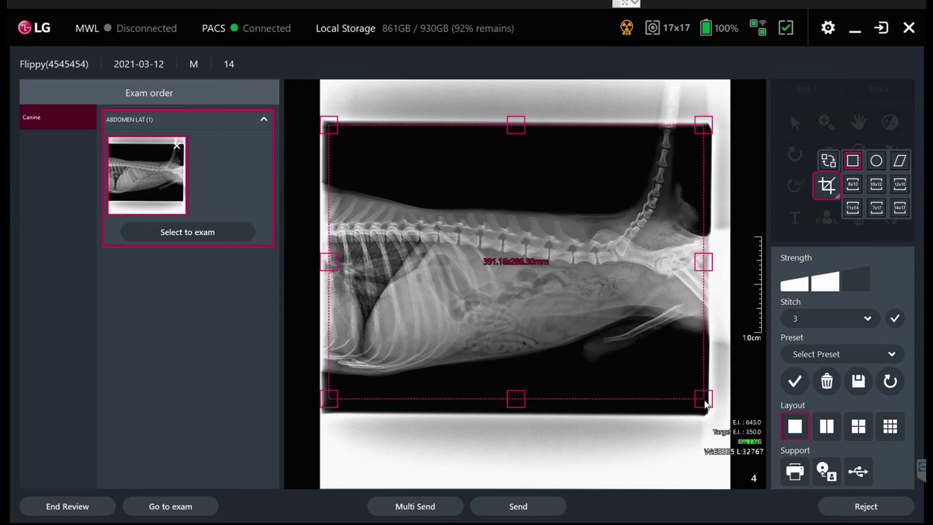
pyautogui.doubleClick(518, 305)
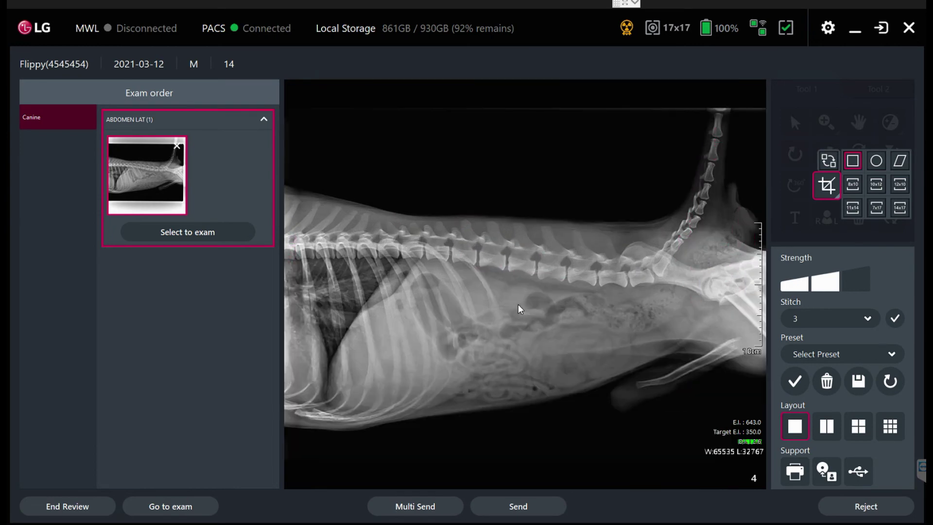
pyautogui.click(829, 187)
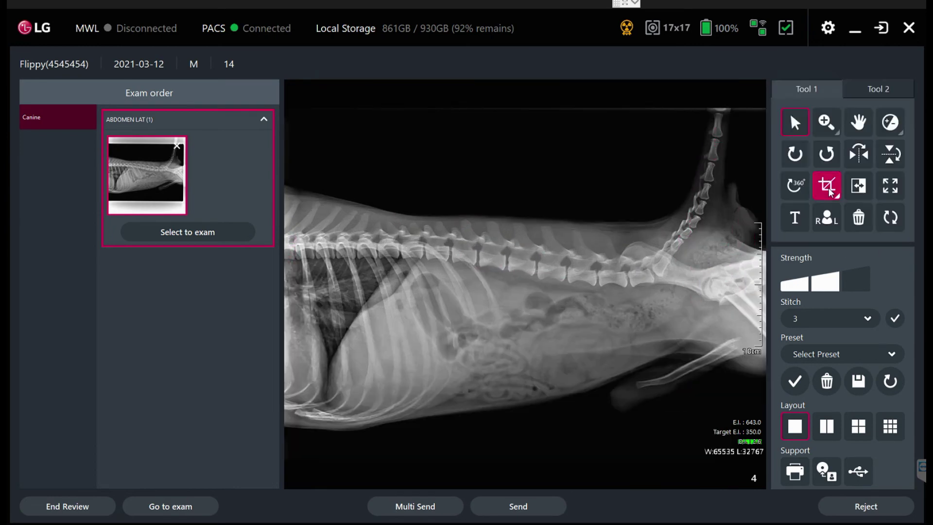
pyautogui.click(894, 184)
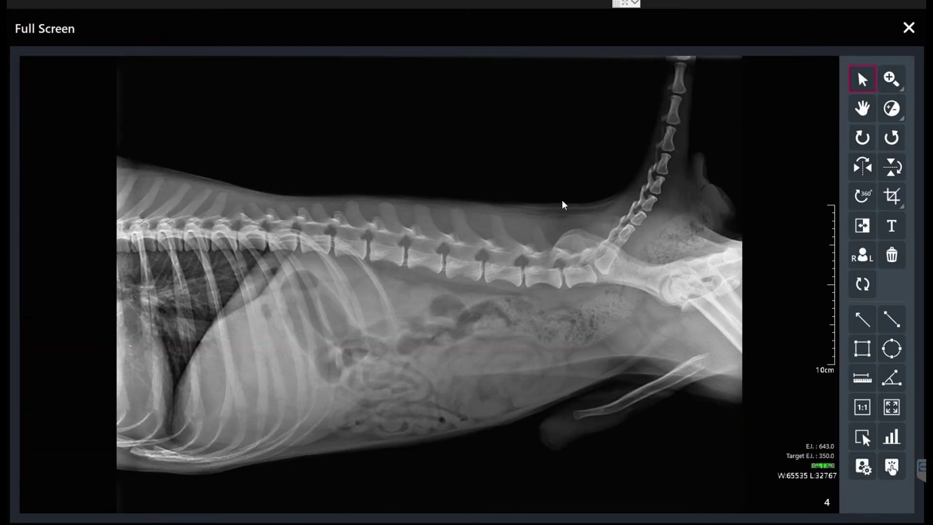
# In Original Image Processing, set Brightness 7, Detail Contrast 9 and Contrast 8, and apply them
pyautogui.click(865, 469)
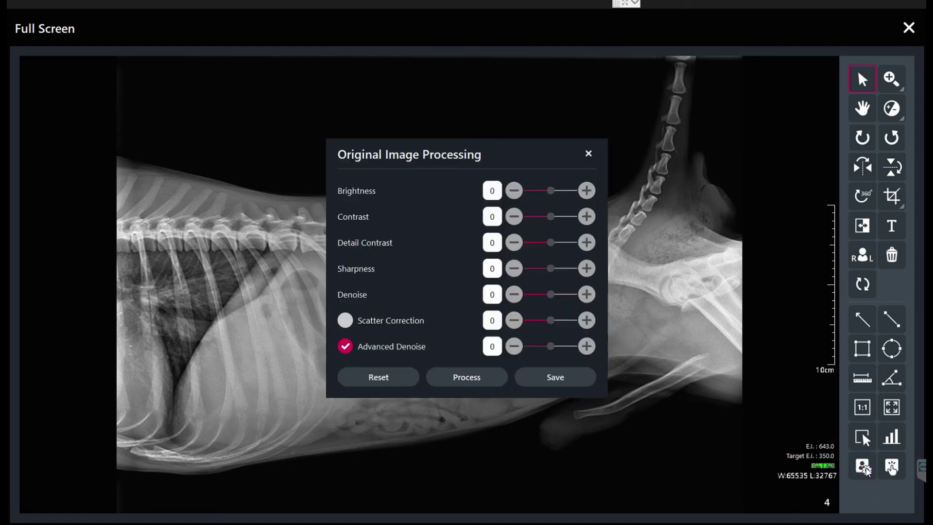
pyautogui.moveTo(480, 146); pyautogui.dragTo(285, 91)
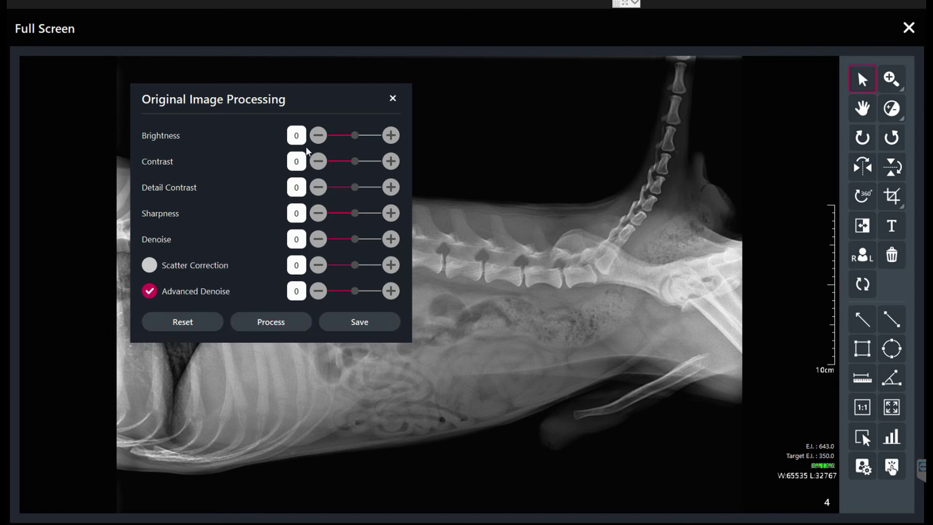
pyautogui.click(391, 135)
pyautogui.click(391, 135)
pyautogui.click(391, 187)
pyautogui.click(391, 187)
pyautogui.click(391, 187)
pyautogui.click(392, 161)
pyautogui.click(391, 160)
pyautogui.click(391, 161)
pyautogui.click(391, 161)
pyautogui.click(391, 161)
pyautogui.click(270, 322)
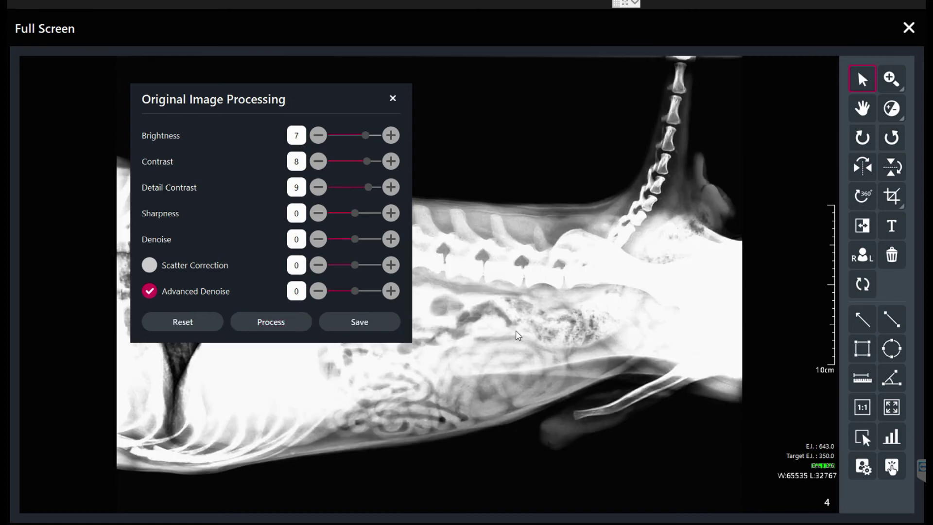
# Reset all processing sliders to 0, save the settings and leave full screen
pyautogui.click(324, 139)
pyautogui.click(324, 139)
pyautogui.click(325, 138)
pyautogui.click(324, 138)
pyautogui.click(324, 139)
pyautogui.click(324, 138)
pyautogui.click(324, 138)
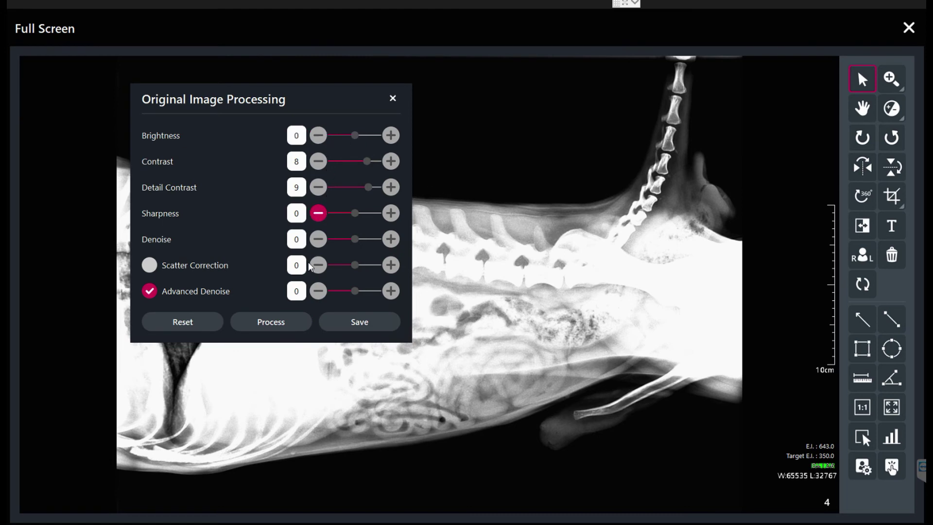
pyautogui.click(183, 324)
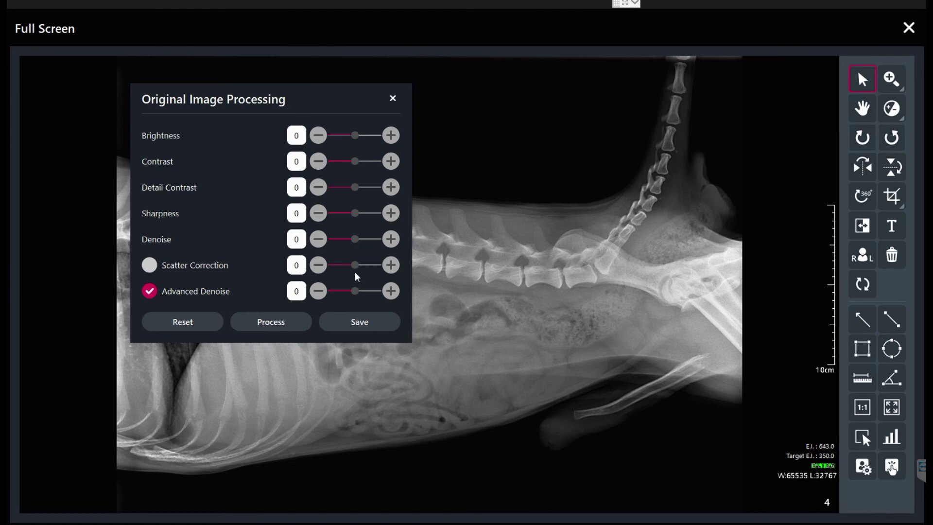
pyautogui.click(368, 327)
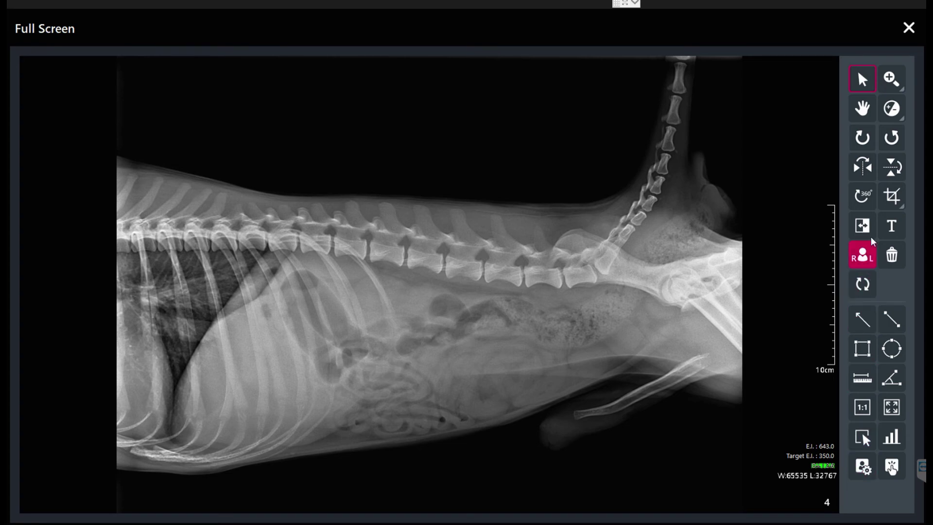
pyautogui.click(911, 26)
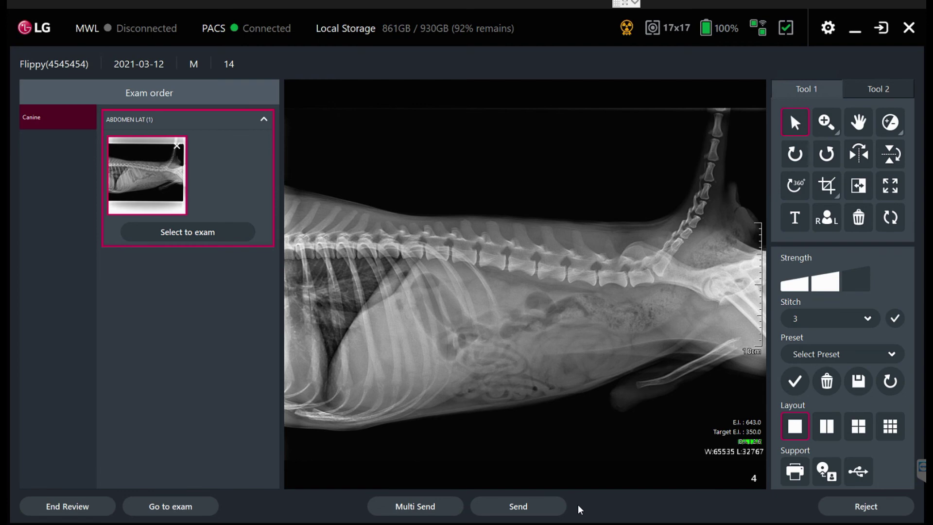
# Go back to the review screen with the ABDOMEN LAT X-ray beside its exam order
pyautogui.click(794, 473)
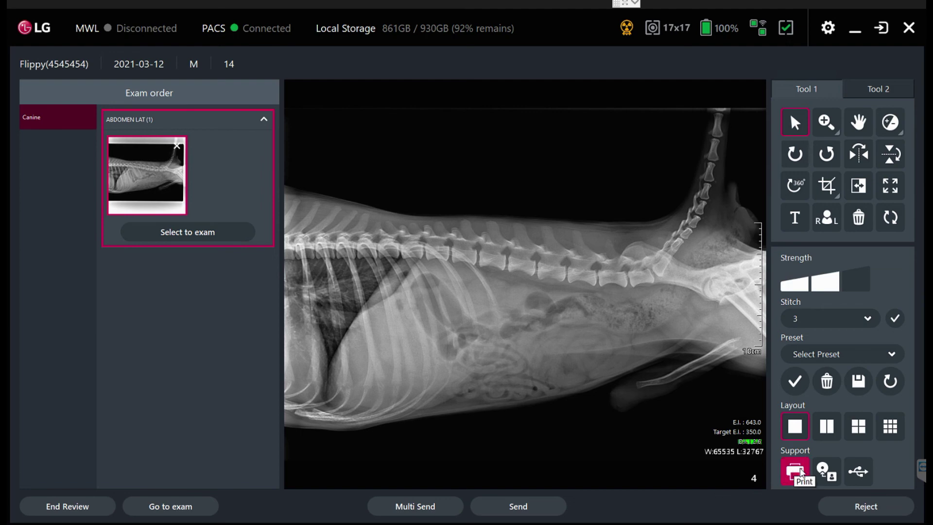
# Set up a CD export of the abdomen image labelled 'Flippy's Abdomen', then close without burning
pyautogui.click(831, 475)
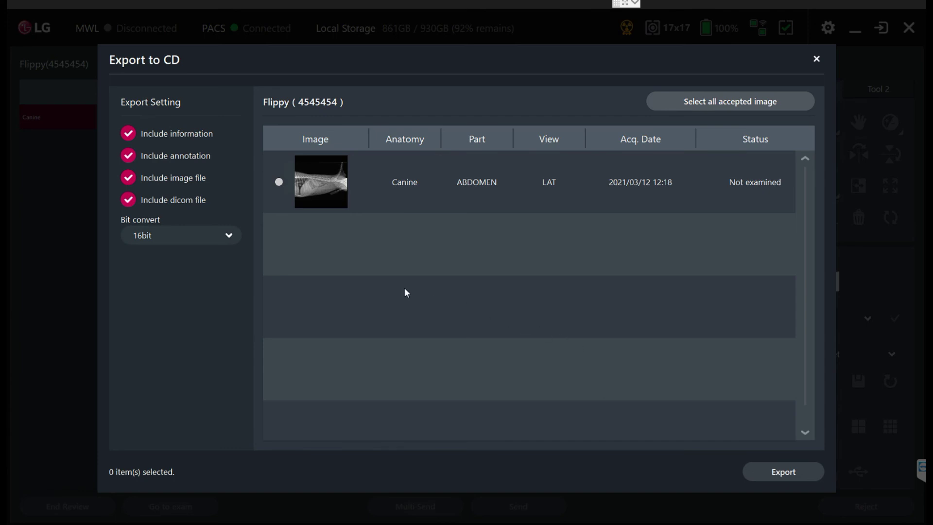
pyautogui.click(279, 182)
pyautogui.click(782, 470)
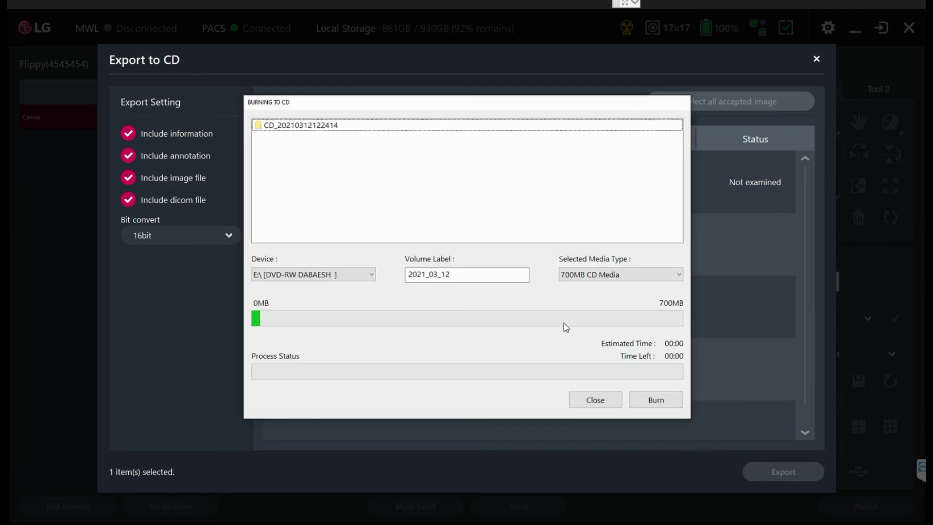
pyautogui.click(348, 125)
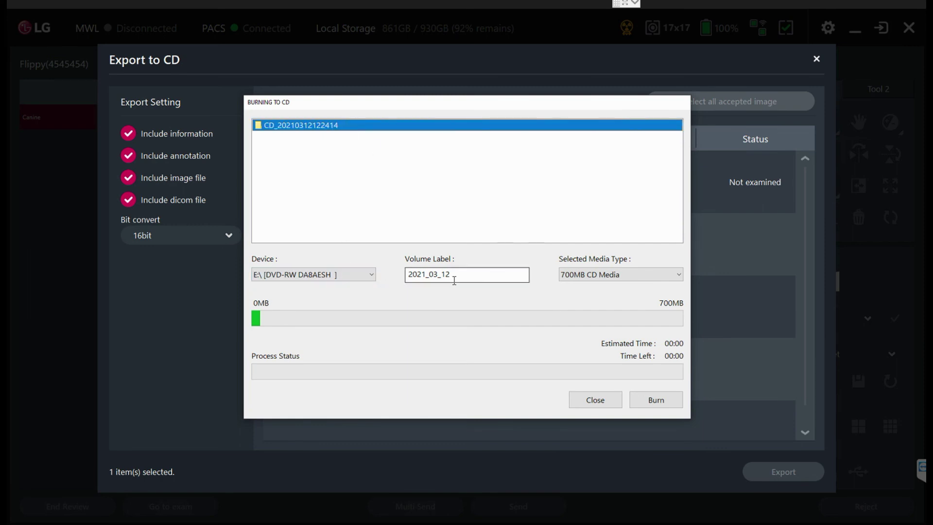
pyautogui.moveTo(470, 275); pyautogui.dragTo(404, 274)
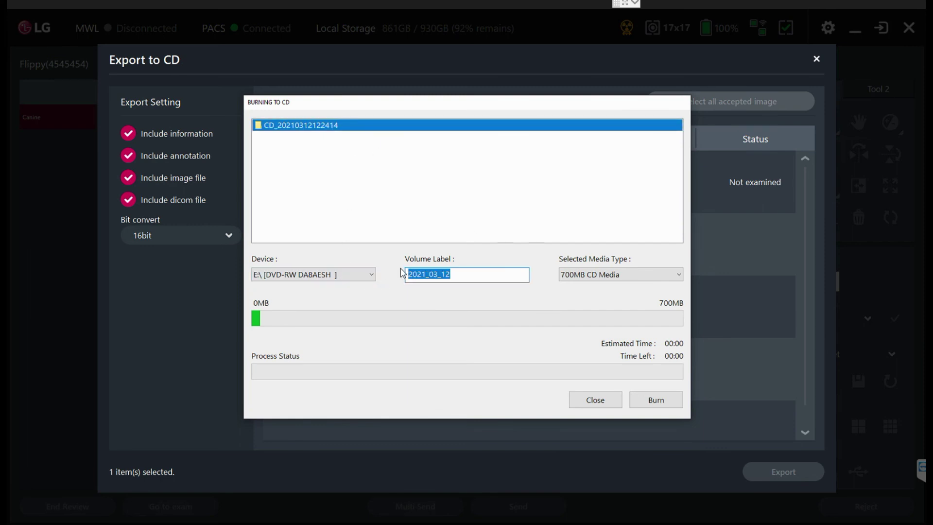
pyautogui.write("Flippy's Abdomen")
pyautogui.click(611, 401)
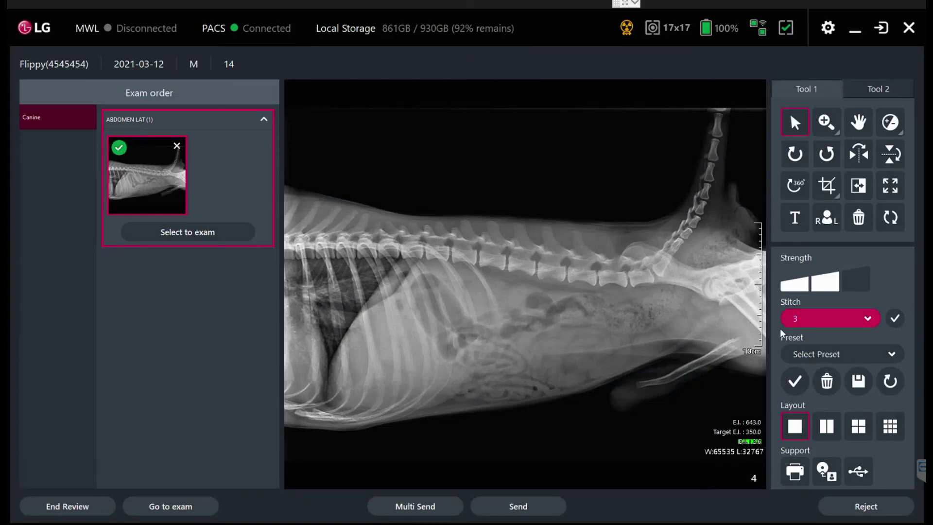
# Export the abdomen image by USB into the Desktop's Exported Images folder and close the window
pyautogui.click(856, 474)
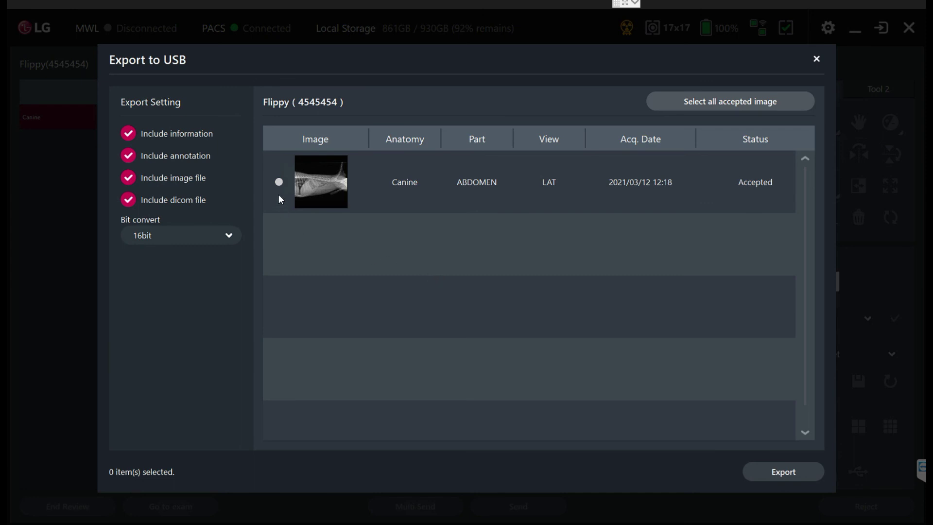
pyautogui.click(280, 182)
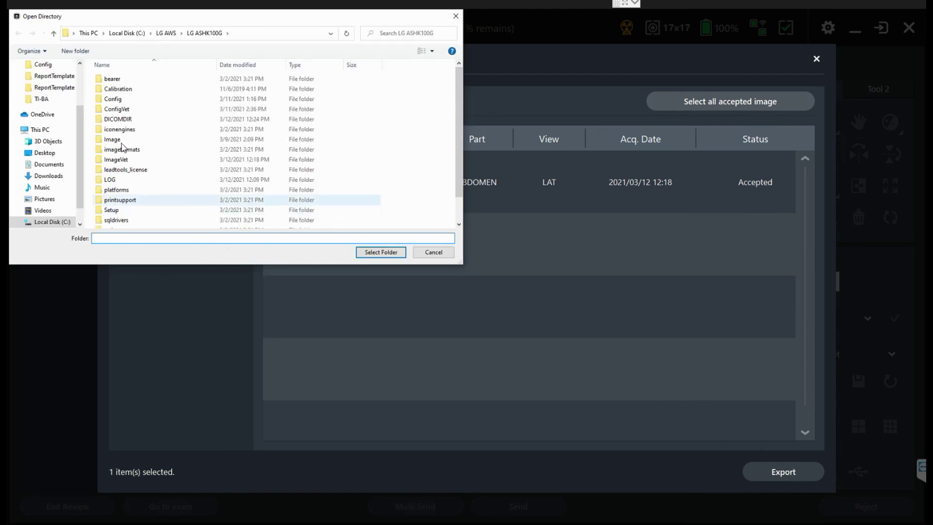
pyautogui.scroll(2, 53, 82)
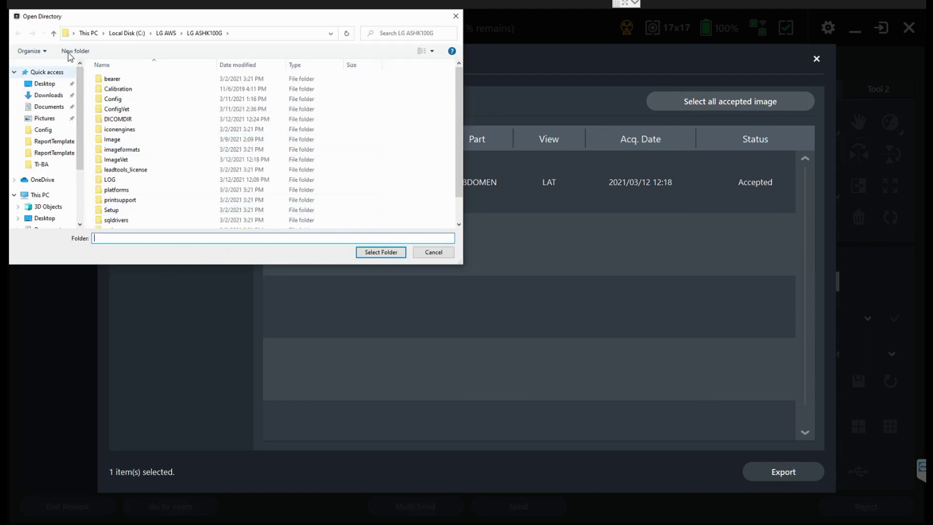
pyautogui.click(37, 86)
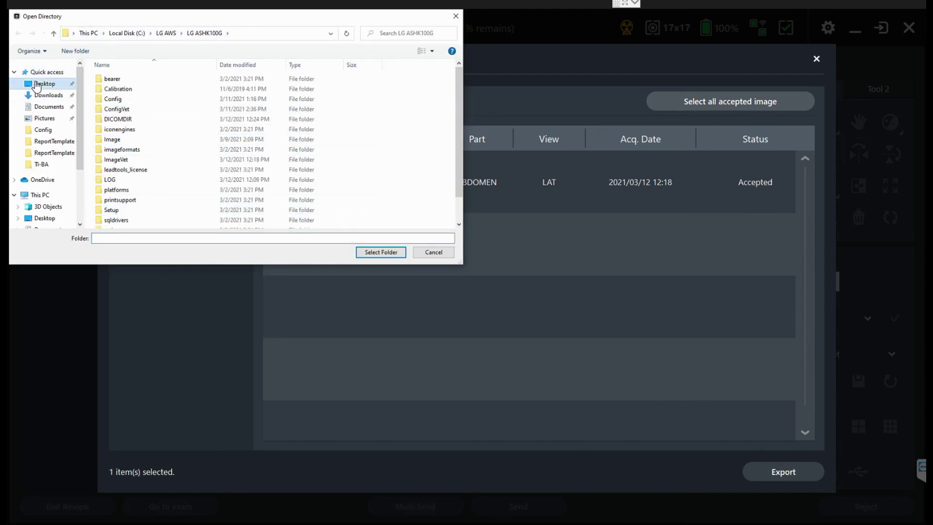
pyautogui.click(125, 102)
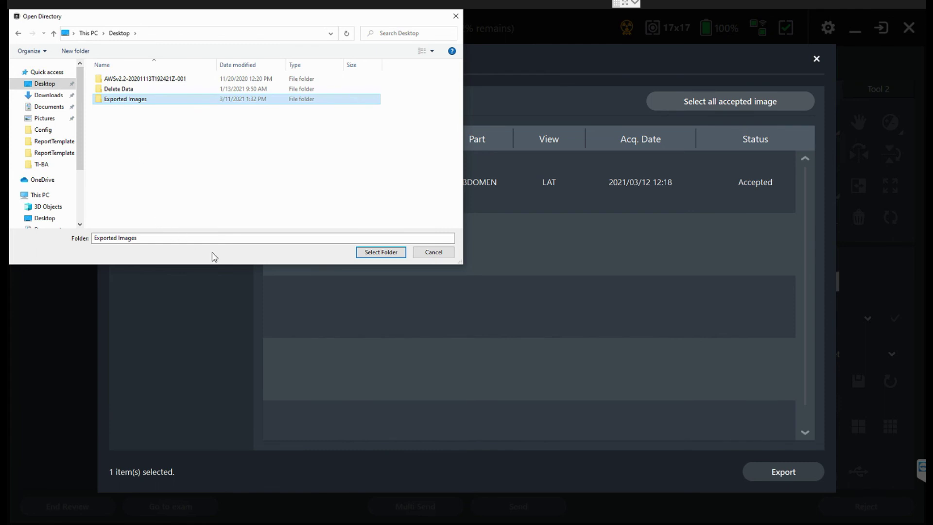
pyautogui.click(379, 252)
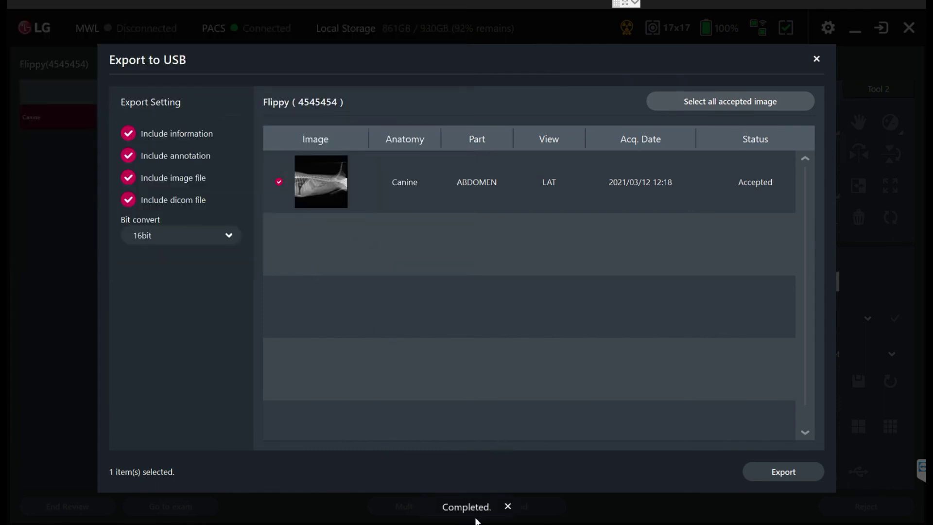
pyautogui.click(816, 59)
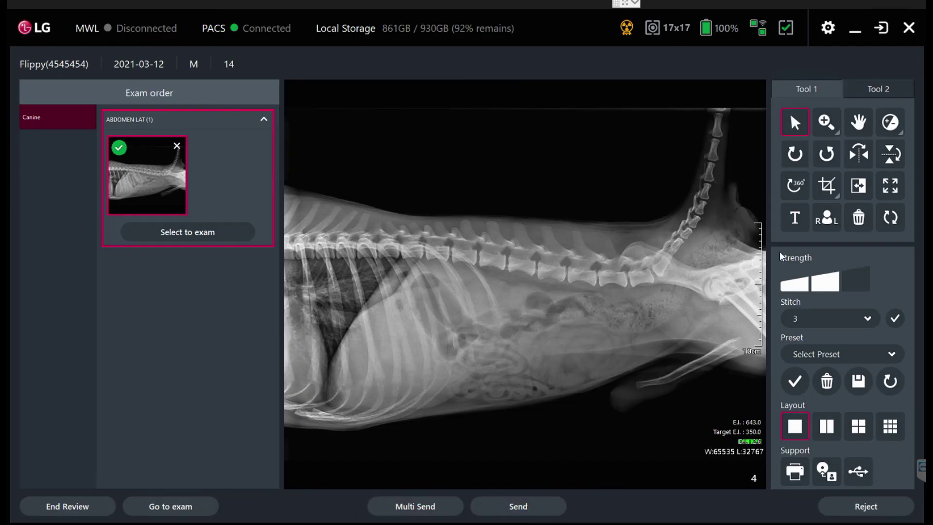
# Add an L marker, send the image to PACS VPACS2, and end the review
pyautogui.click(819, 222)
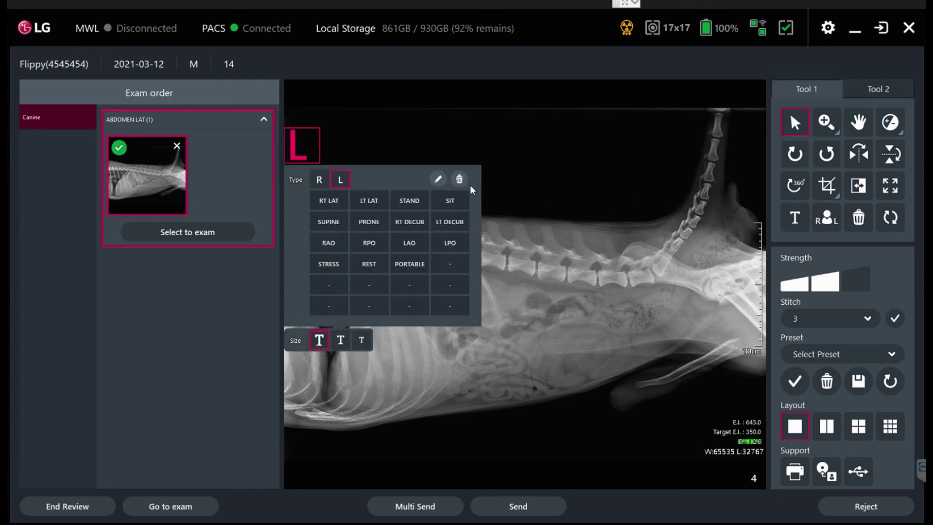
pyautogui.click(529, 248)
pyautogui.click(504, 507)
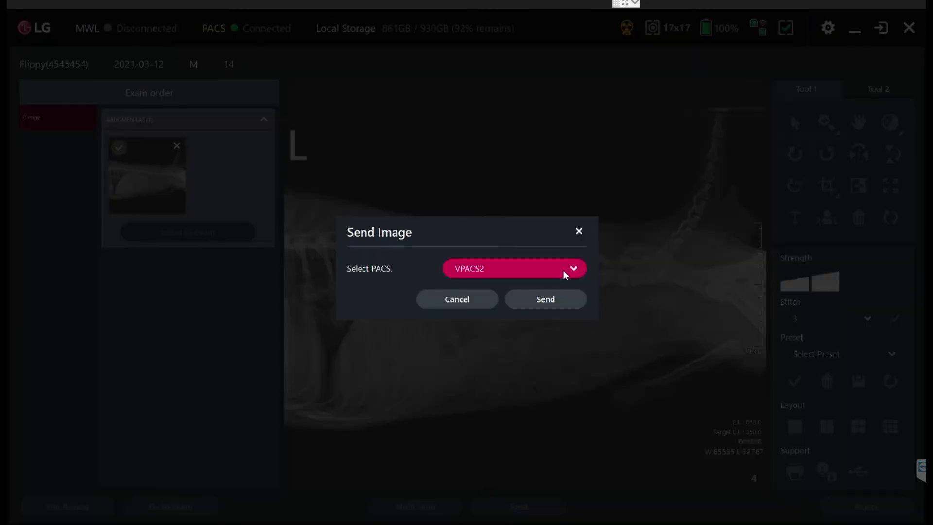
pyautogui.click(576, 268)
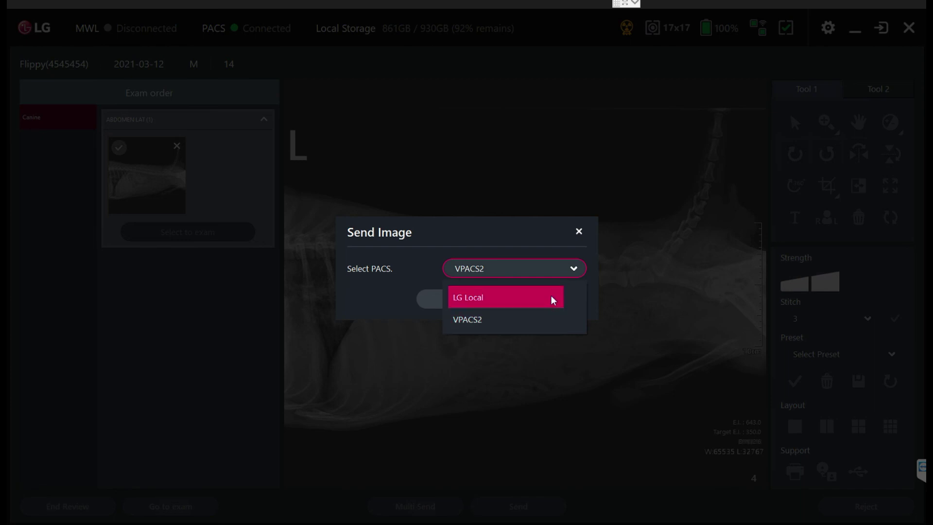
pyautogui.click(541, 319)
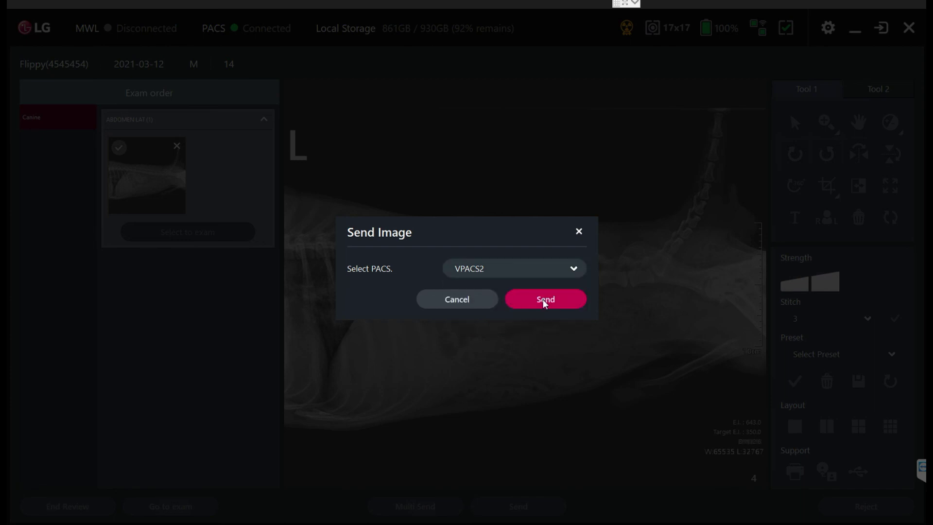
pyautogui.click(543, 299)
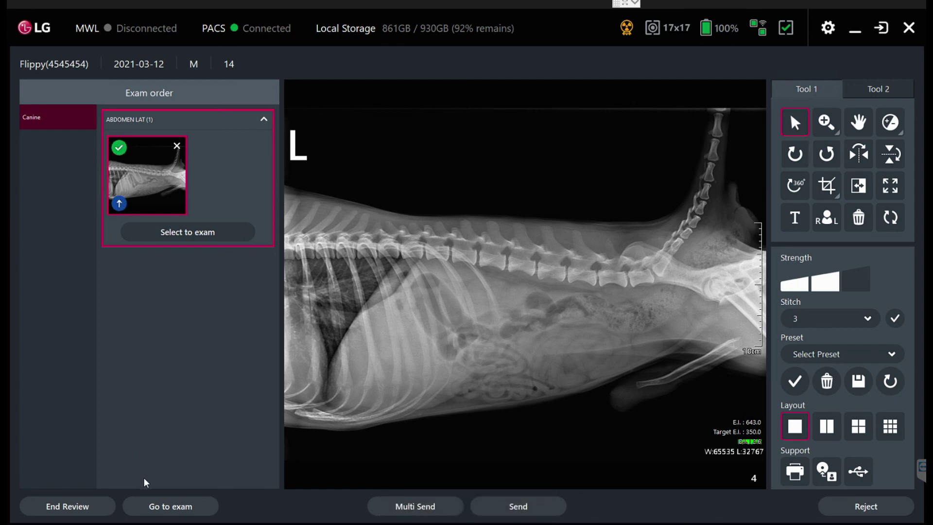
pyautogui.click(77, 508)
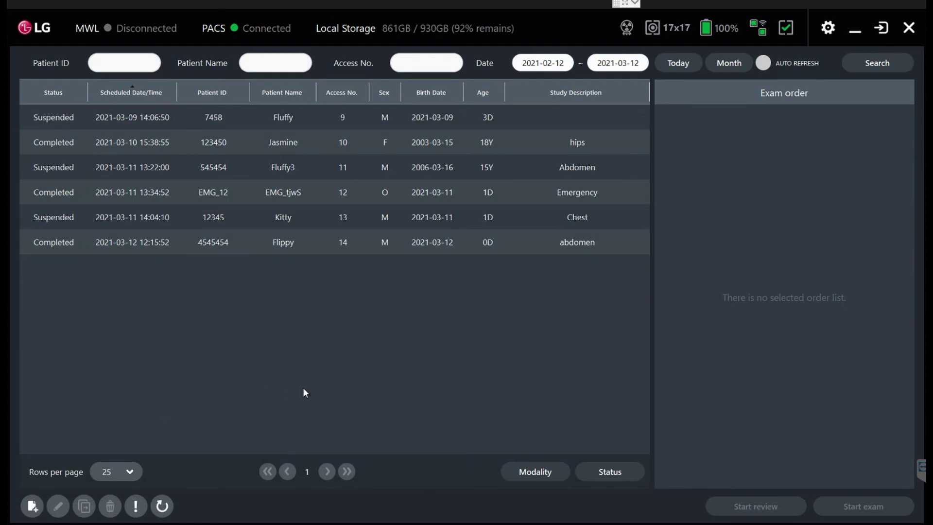